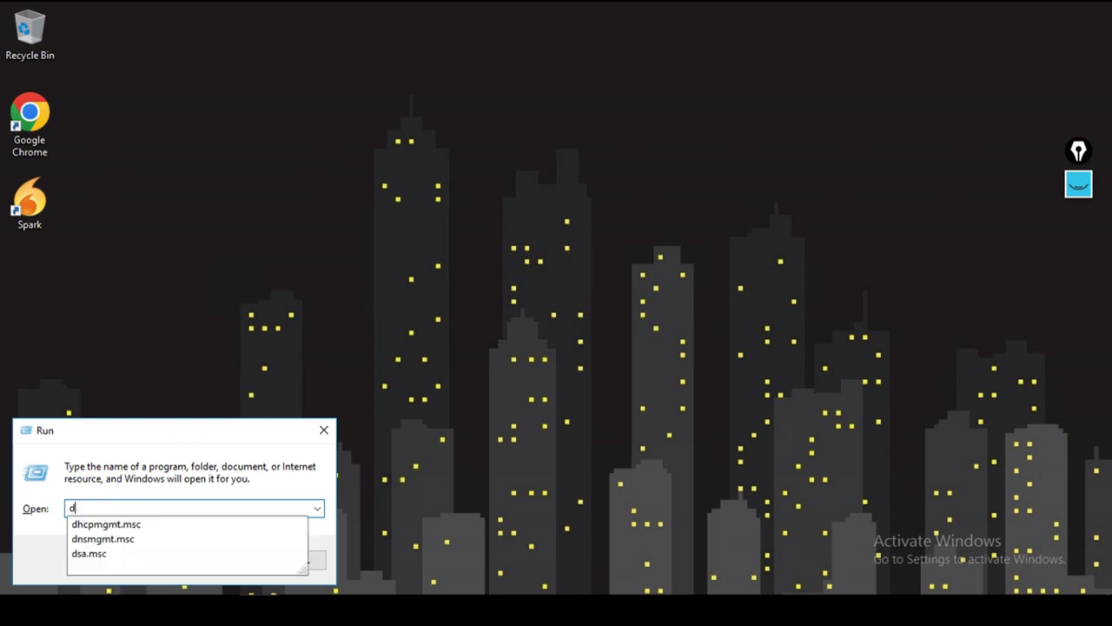
Step: Launch Active Directory Users and Computers with dsa.msc from Run, then close its window
text(.msc)
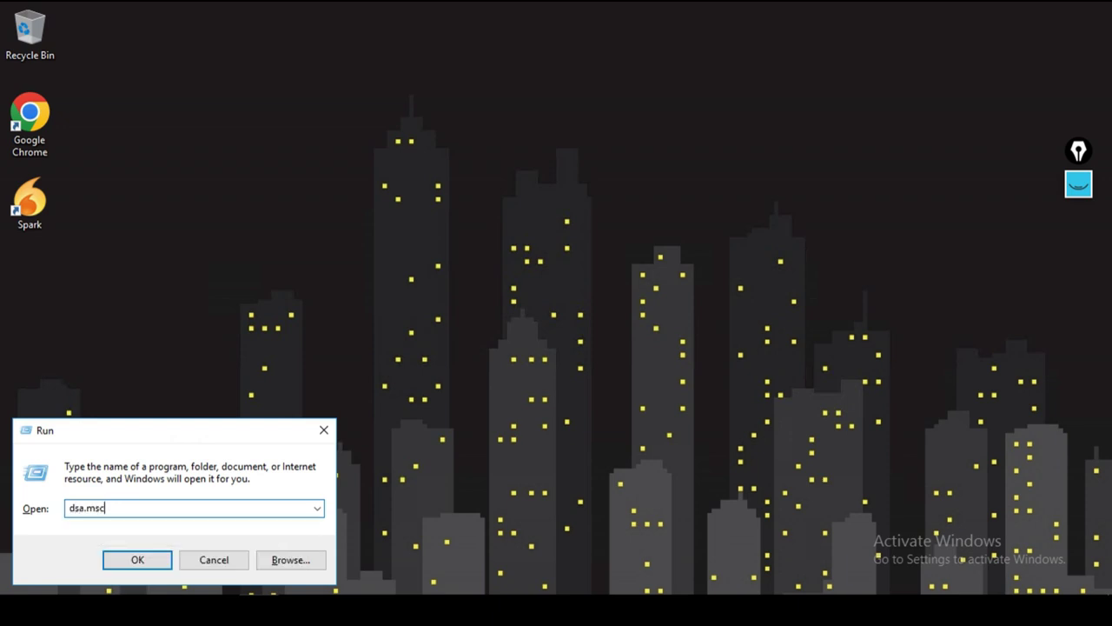
key(Return)
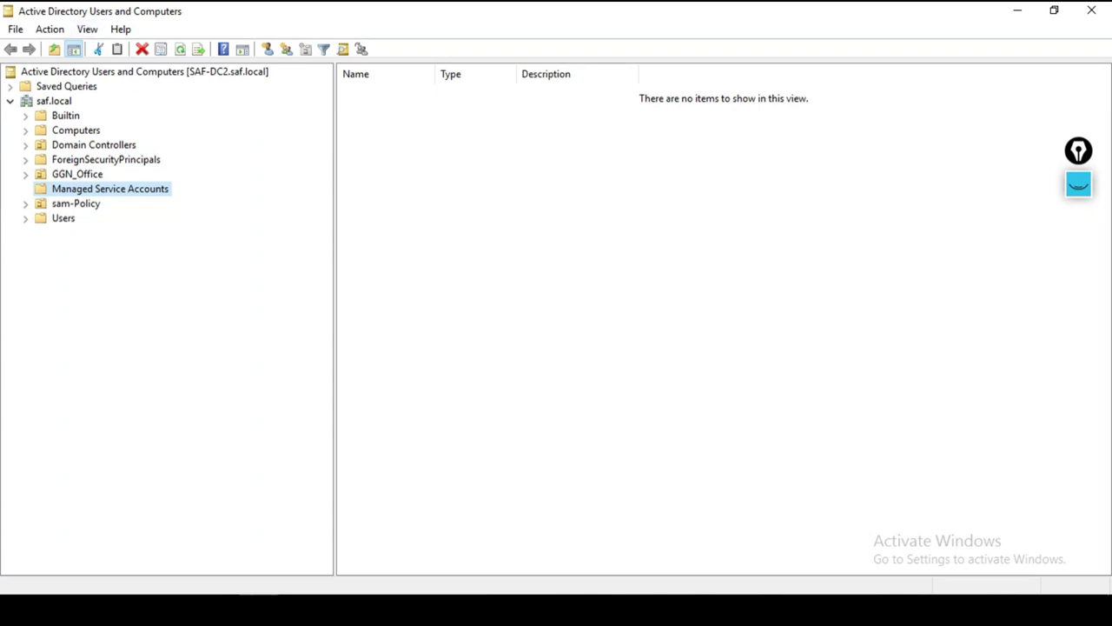
click(1092, 10)
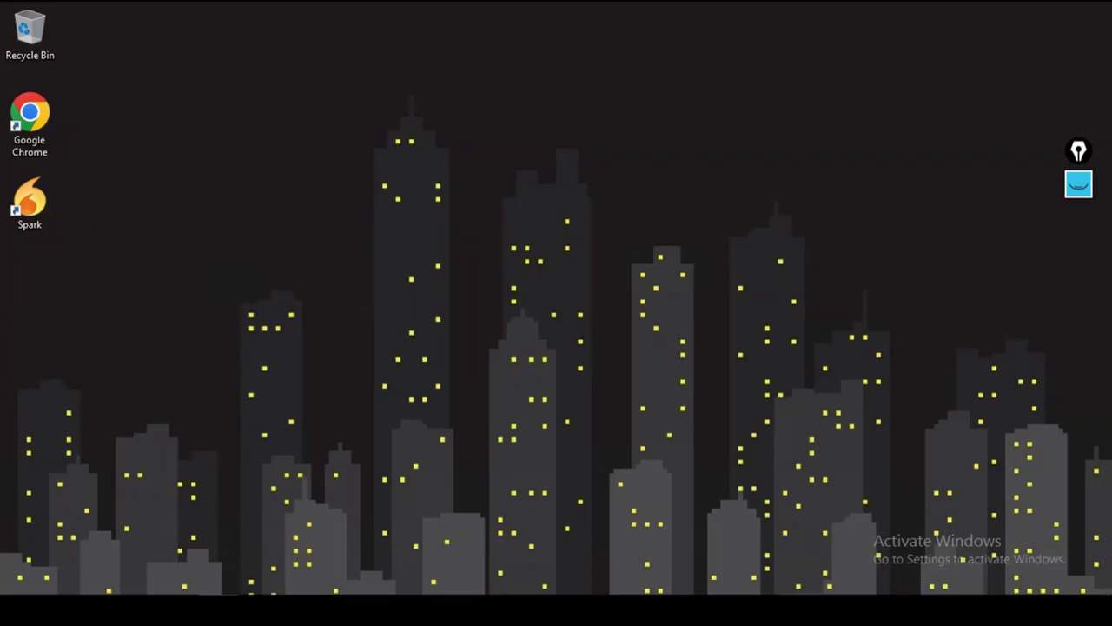
Step: Launch Active Directory Users and Computers from Server Manager's Tools menu and minimise Server Manager
key(alt+Tab)
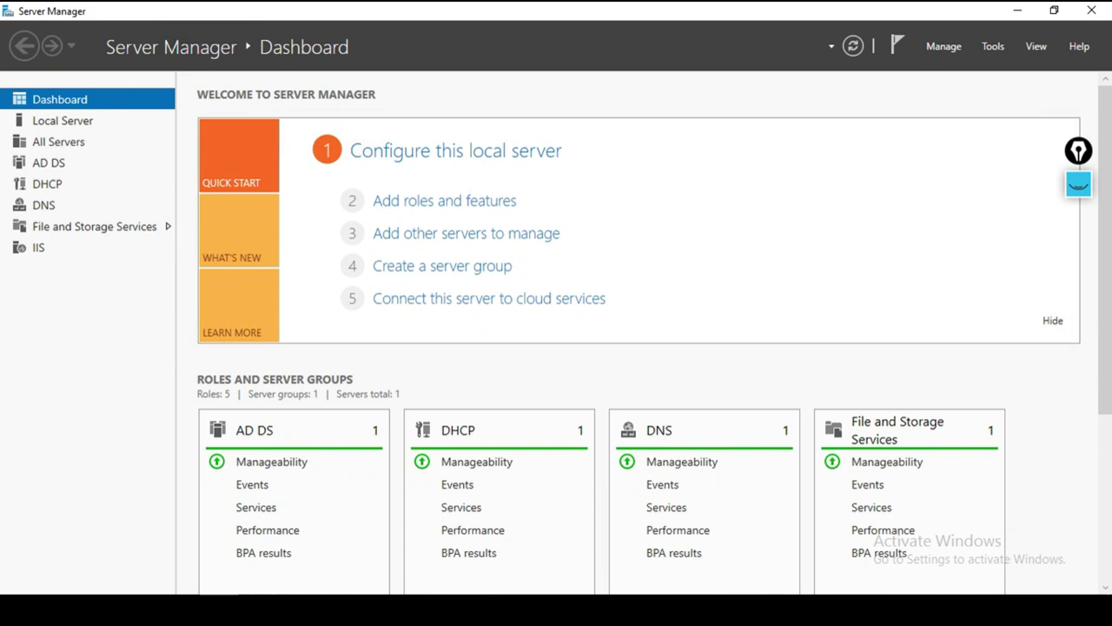
key(super)
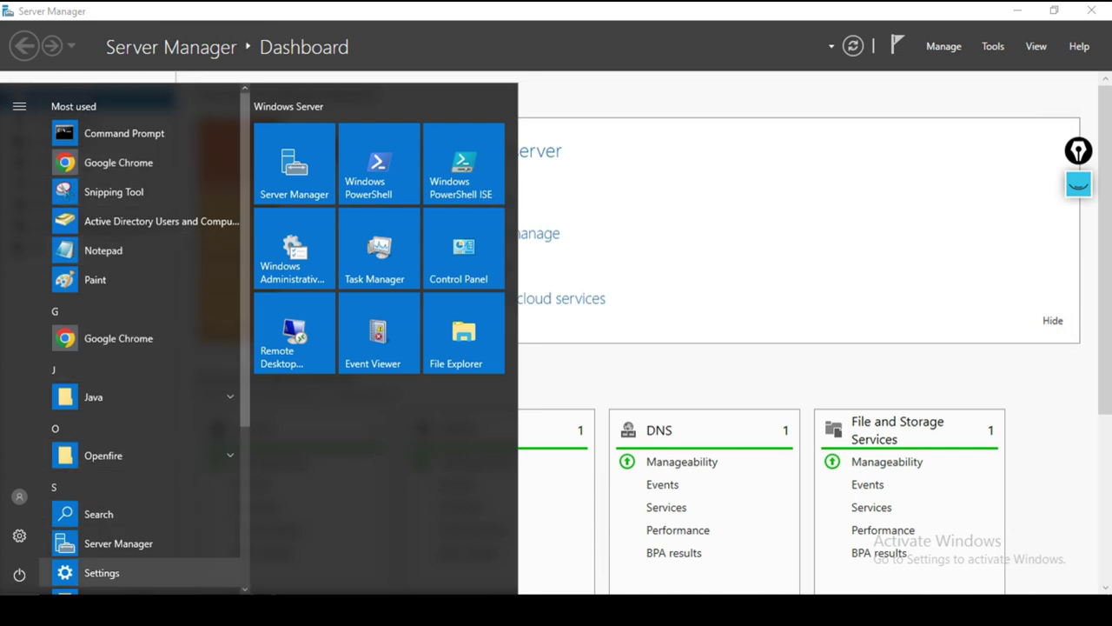
click(293, 163)
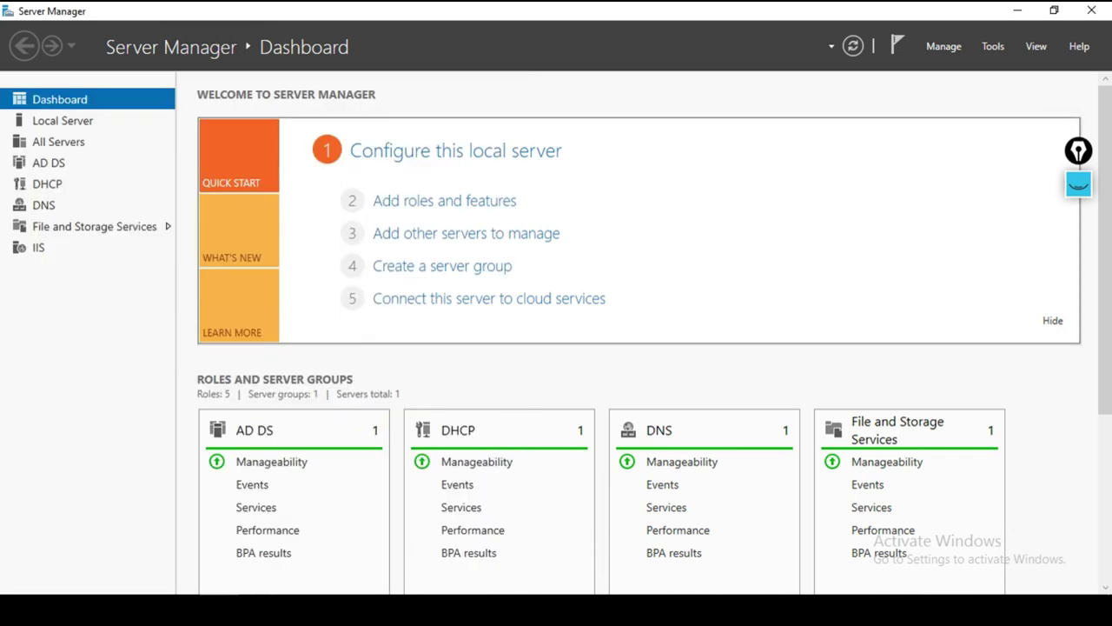
key(alt+t)
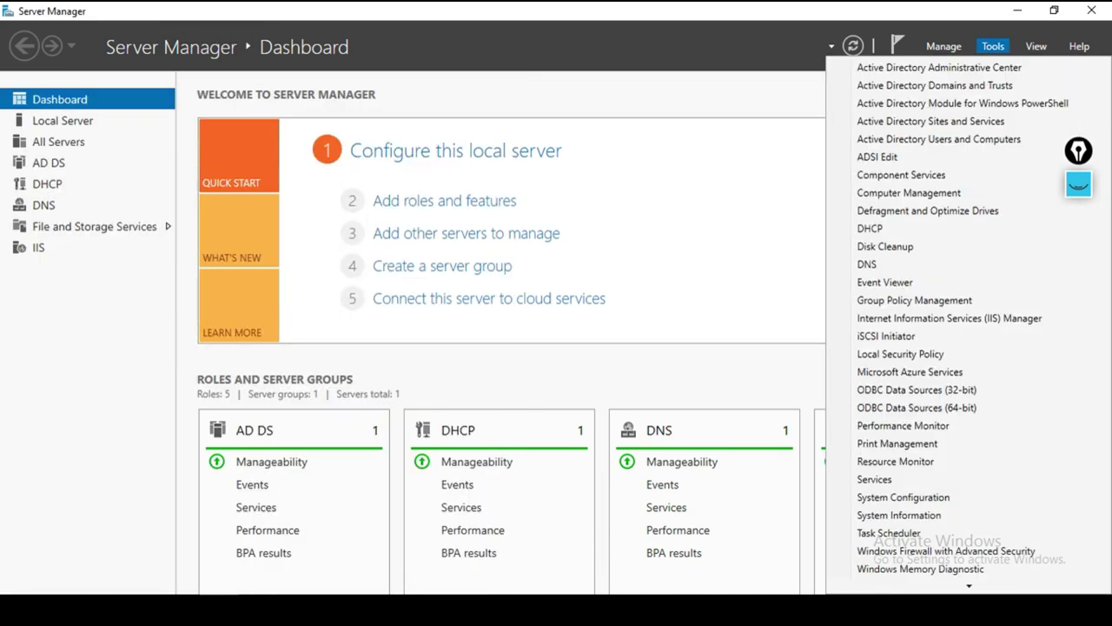
key(Down)
key(Down)
key(Down)
key(Down)
key(Down)
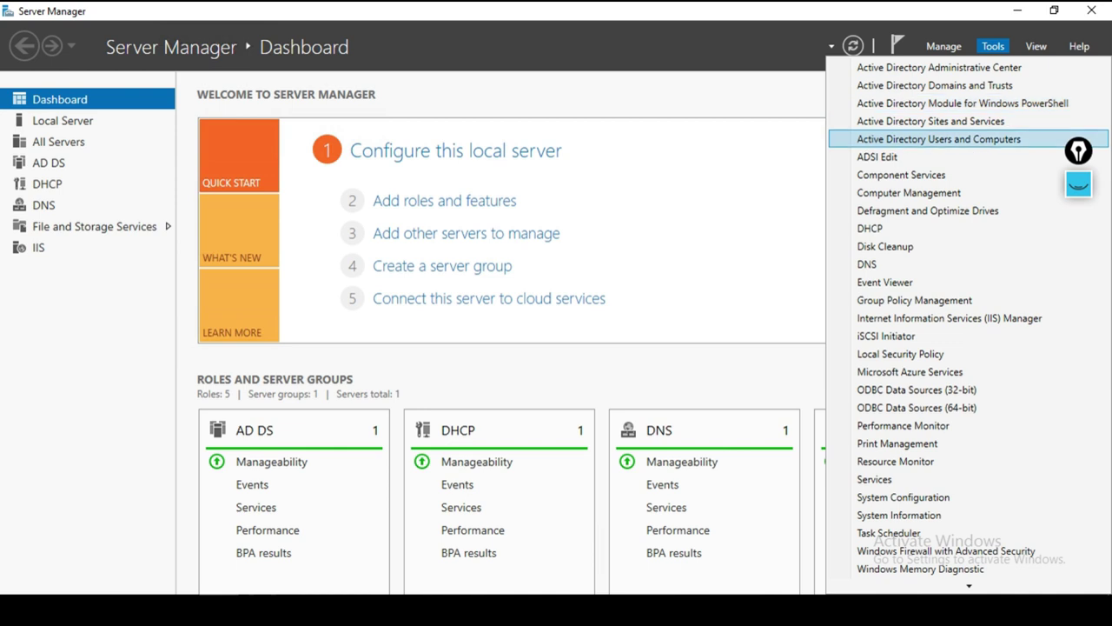
key(Down)
key(Down)
key(Up)
key(Up)
key(Up)
key(Up)
key(Up)
key(Up)
key(Up)
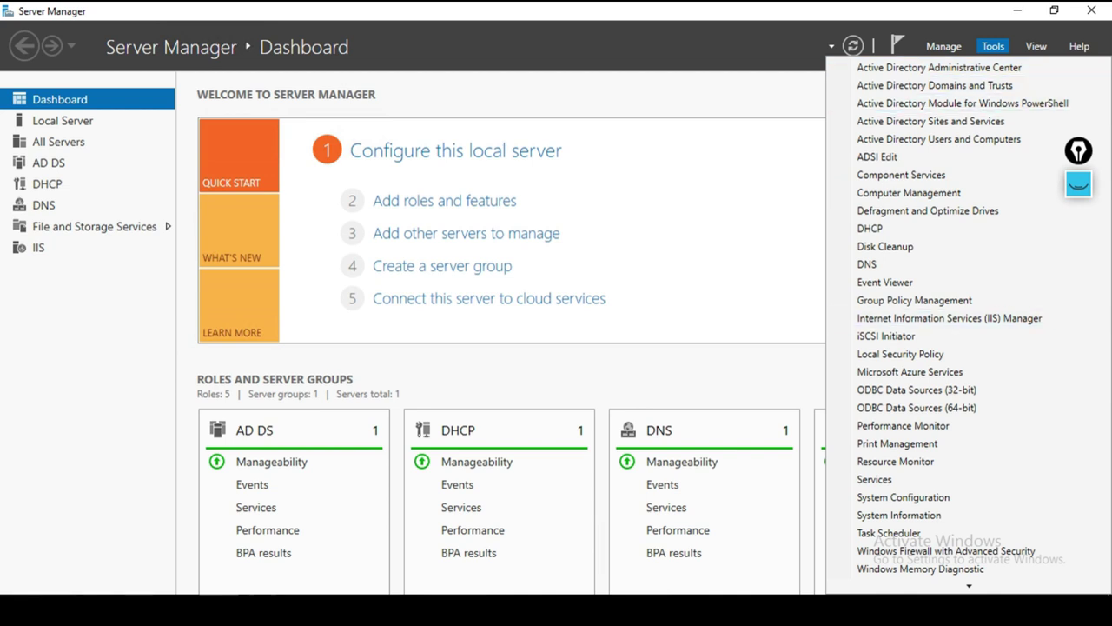
key(Up)
key(Up)
key(Down)
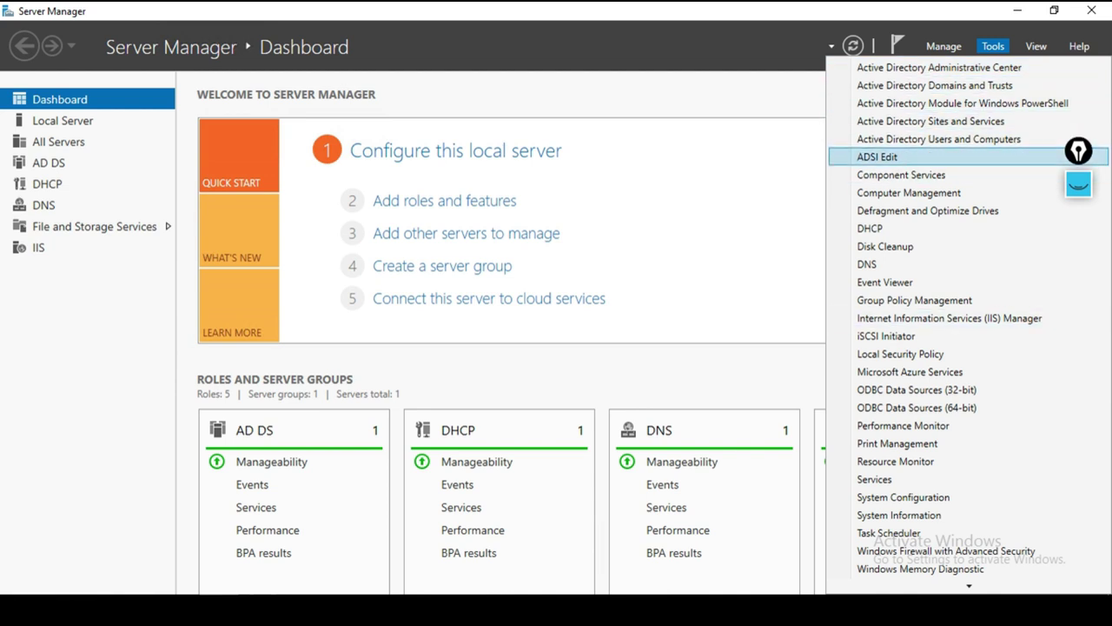
key(Up)
key(Return)
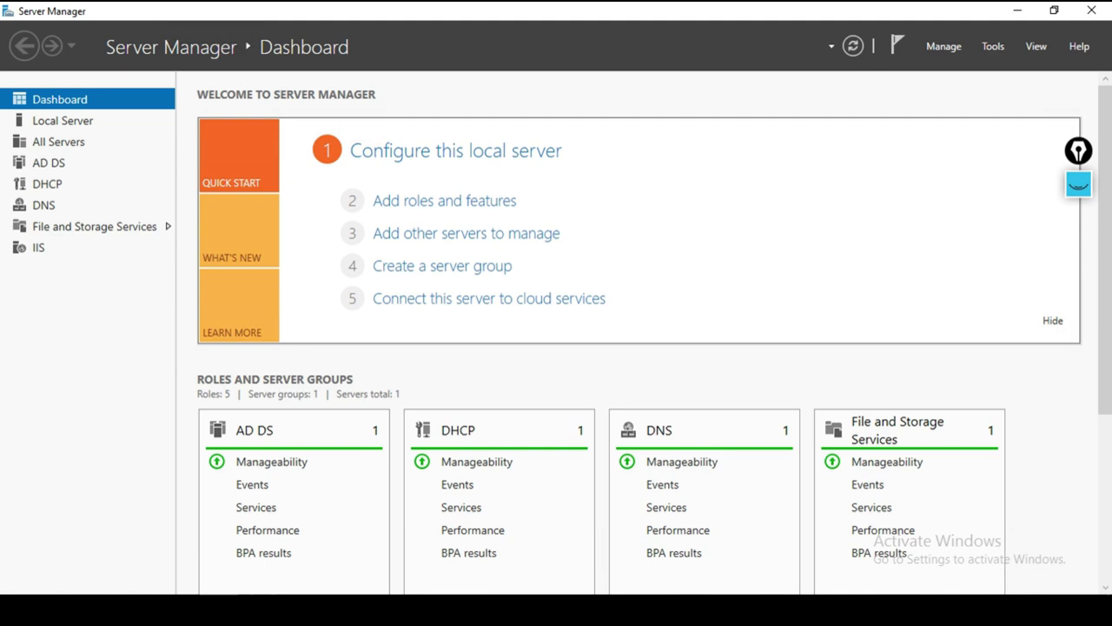
click(1017, 10)
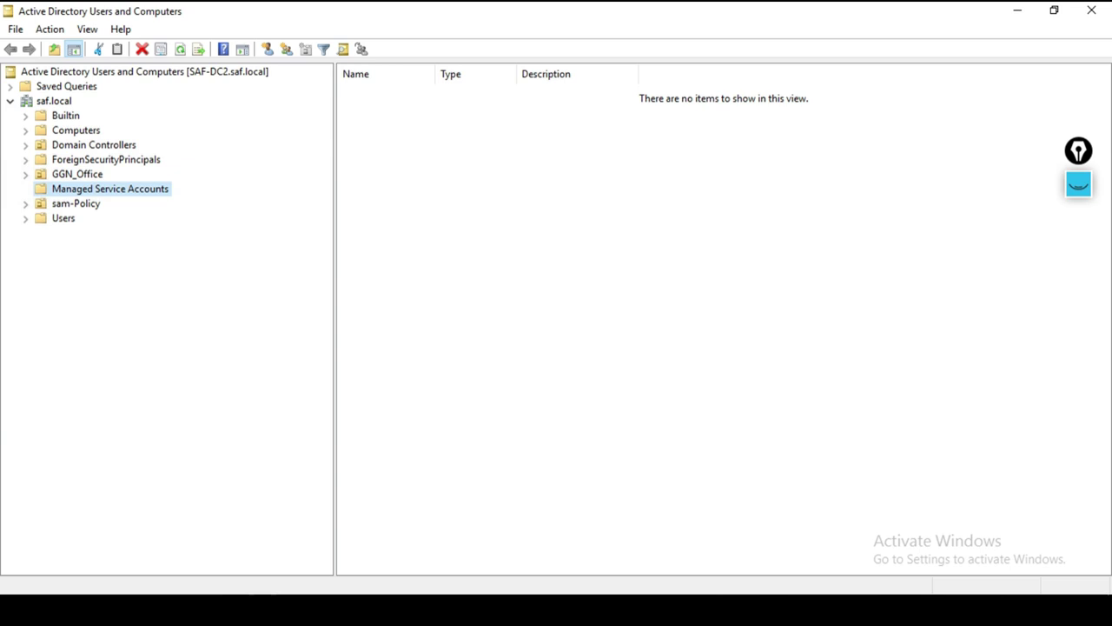
Step: Create the HR_Dept organizational unit directly under saf.local
click(53, 101)
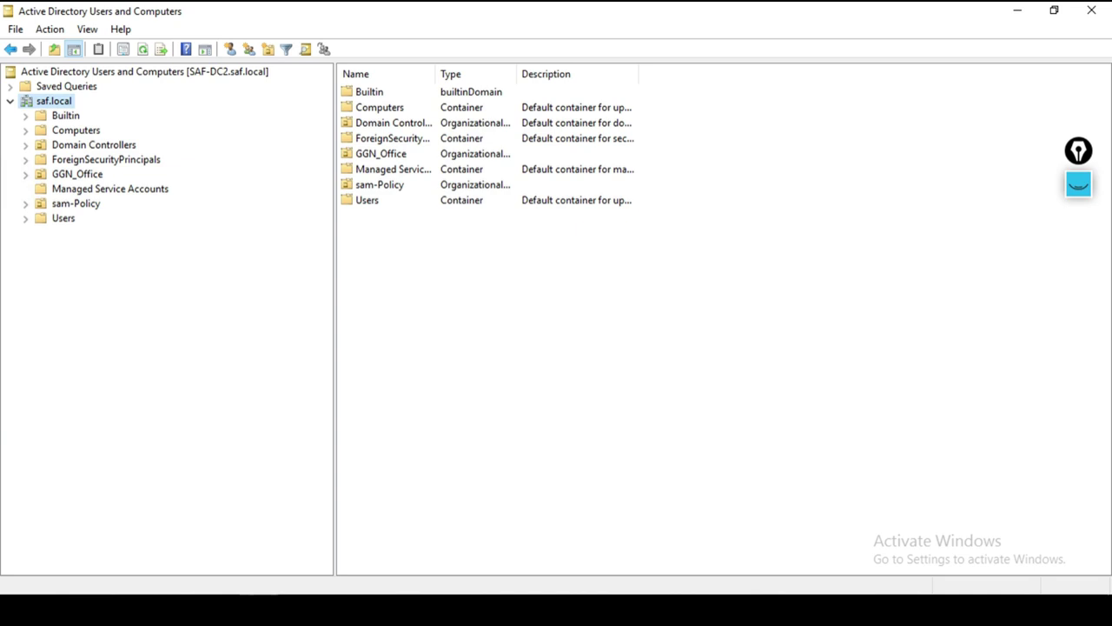
right_click(65, 102)
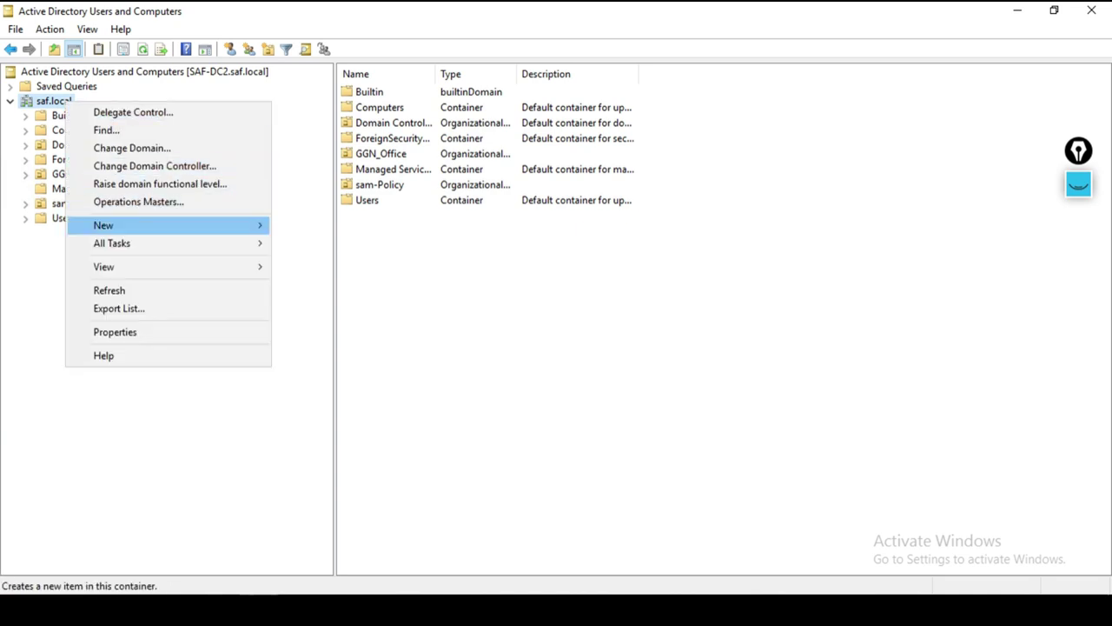
mouse_move(131, 225)
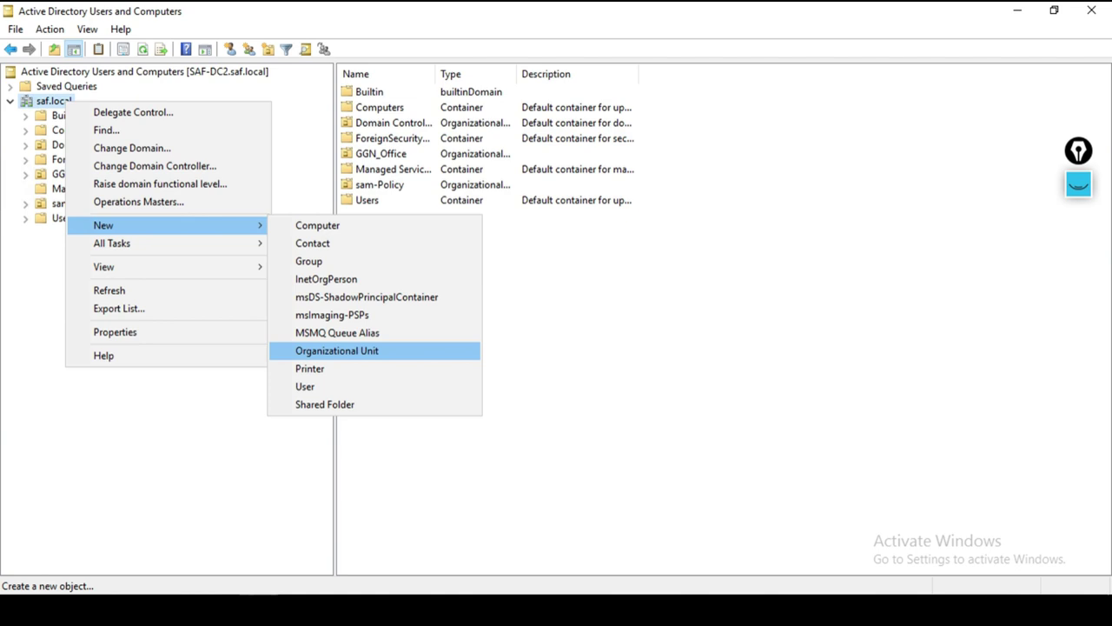
key(Return)
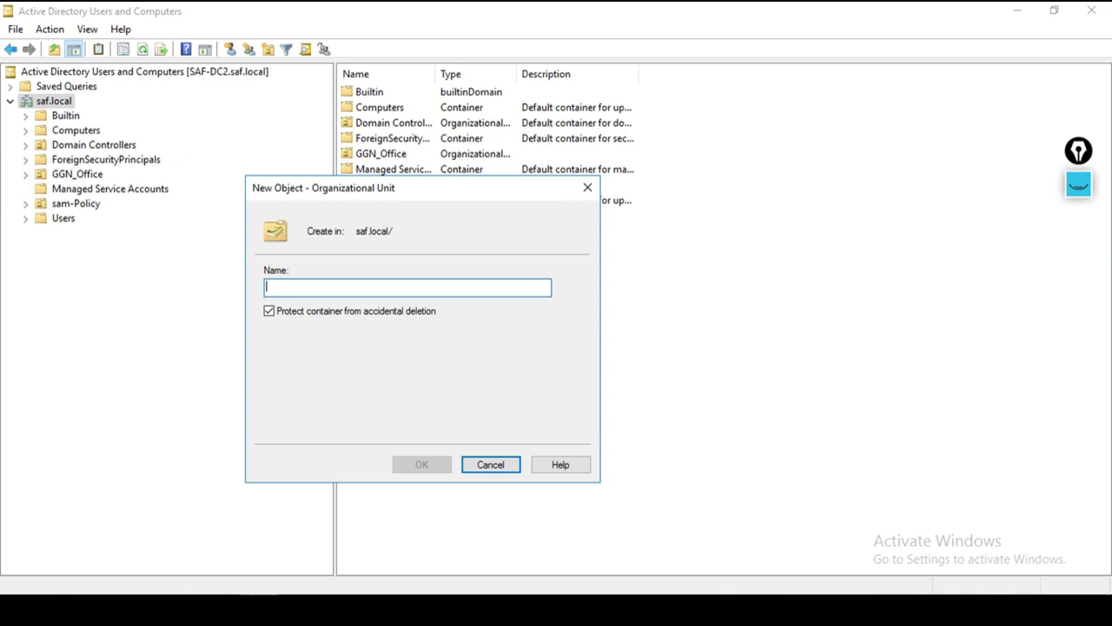
text(HR)
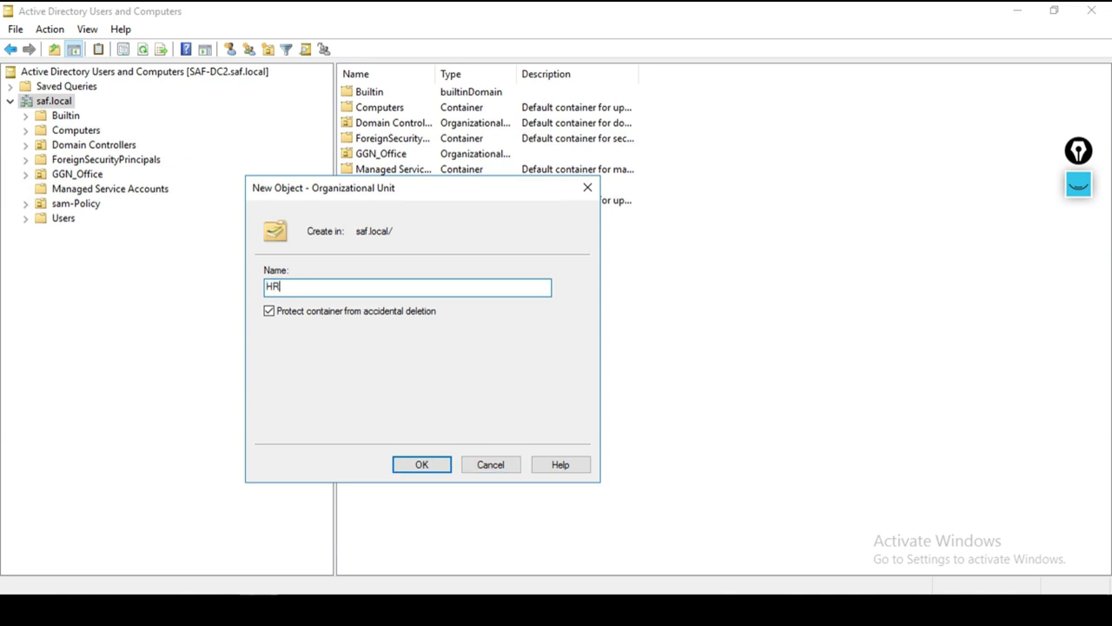
text(_Dept)
key(BackSpace)
key(BackSpace)
key(BackSpace)
text(etp)
key(BackSpace)
key(BackSpace)
text(pt)
click(422, 464)
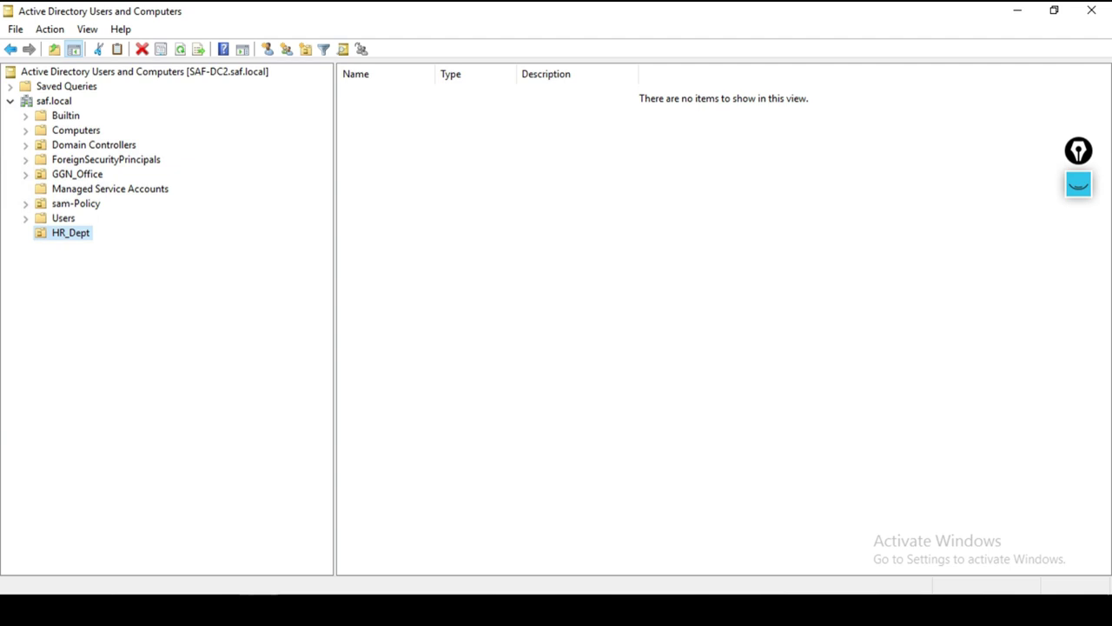
Step: Create the IT_Dept organizational unit under saf.local, then select HR_Dept
right_click(58, 102)
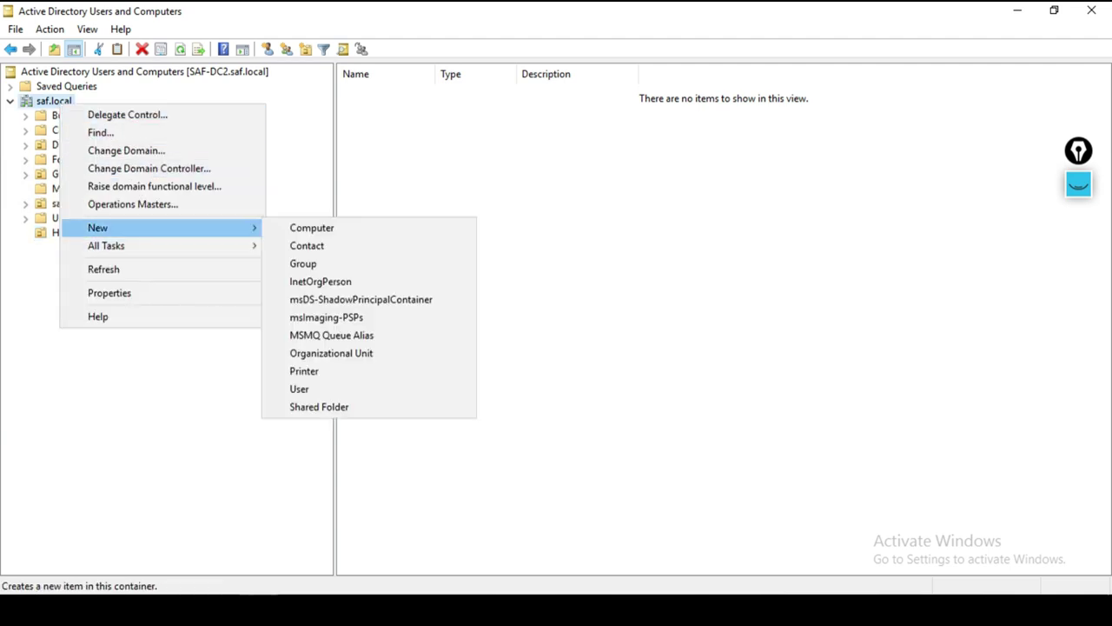
click(332, 353)
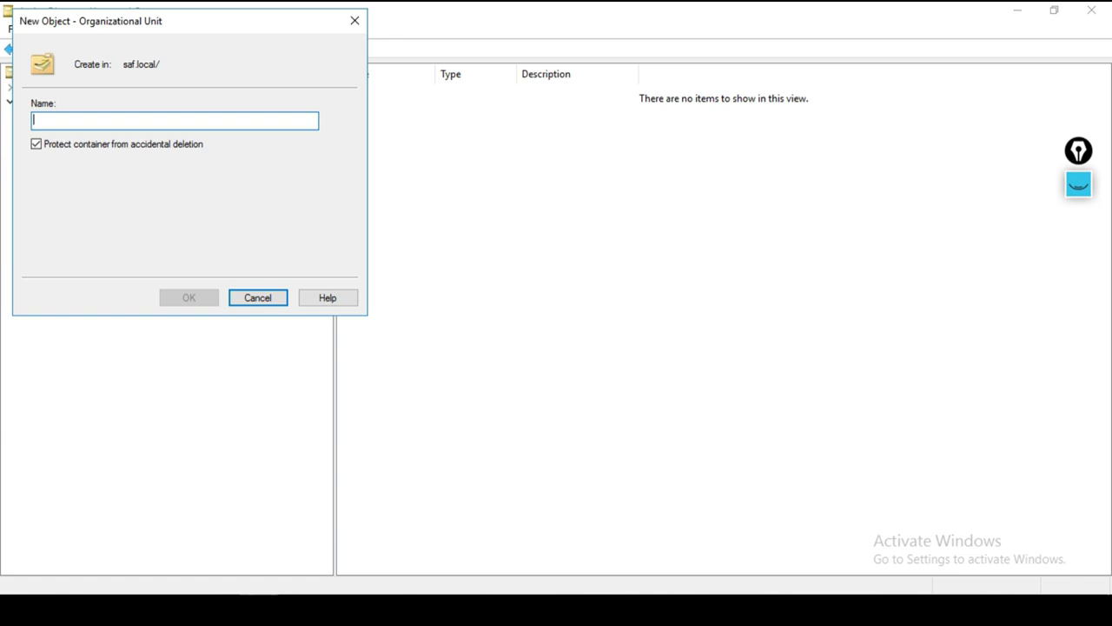
text(IT_Dept)
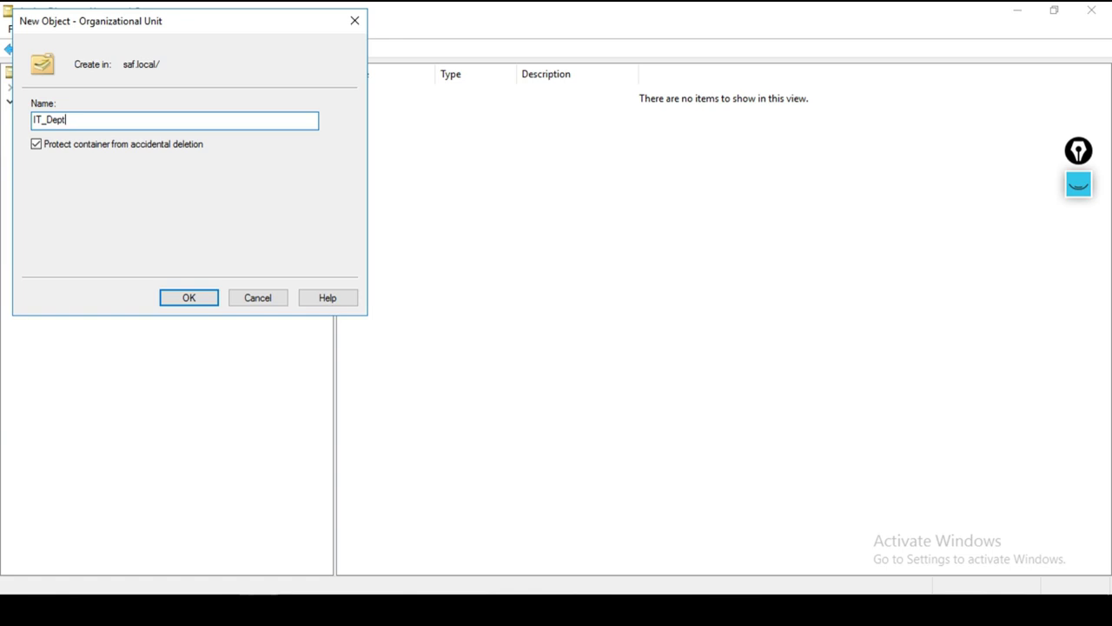
key(Return)
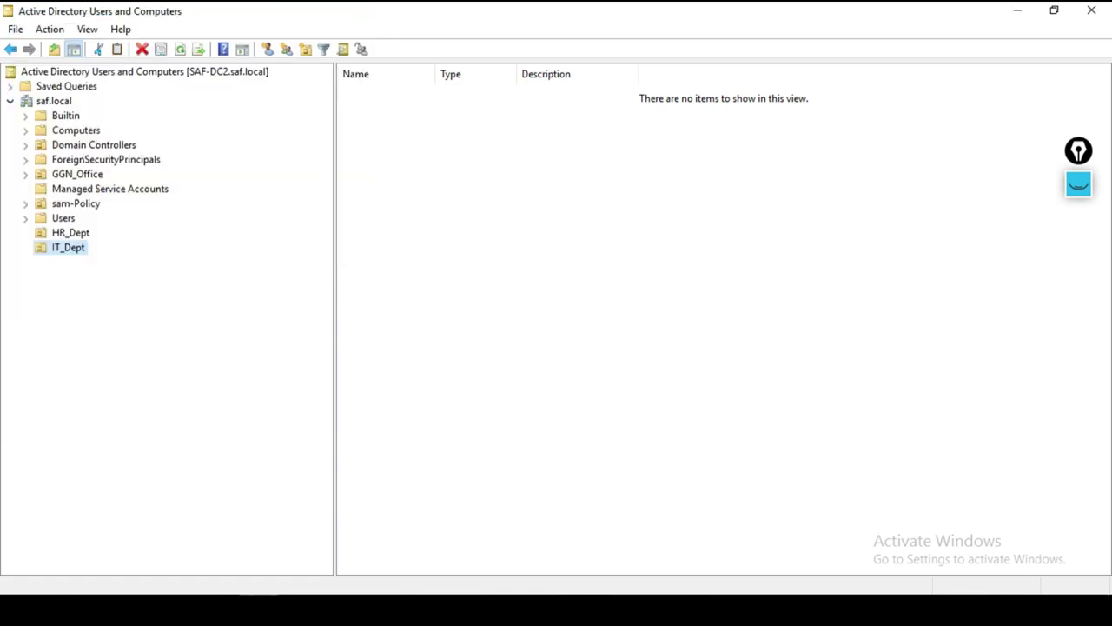
click(70, 232)
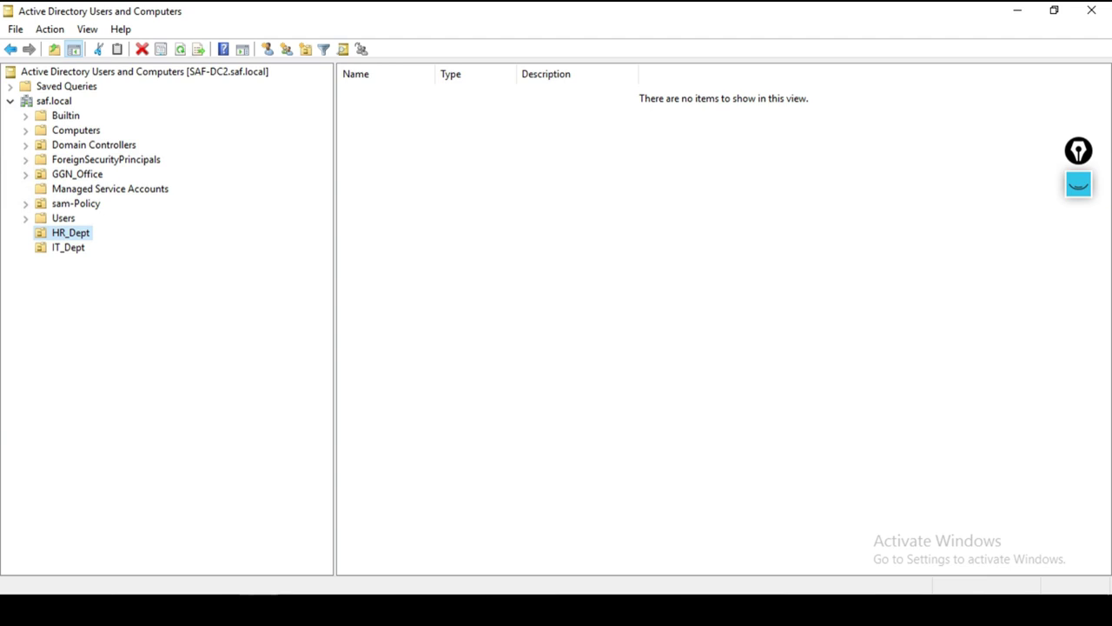
Step: Create an HR_COMP organizational unit inside HR_Dept
right_click(53, 235)
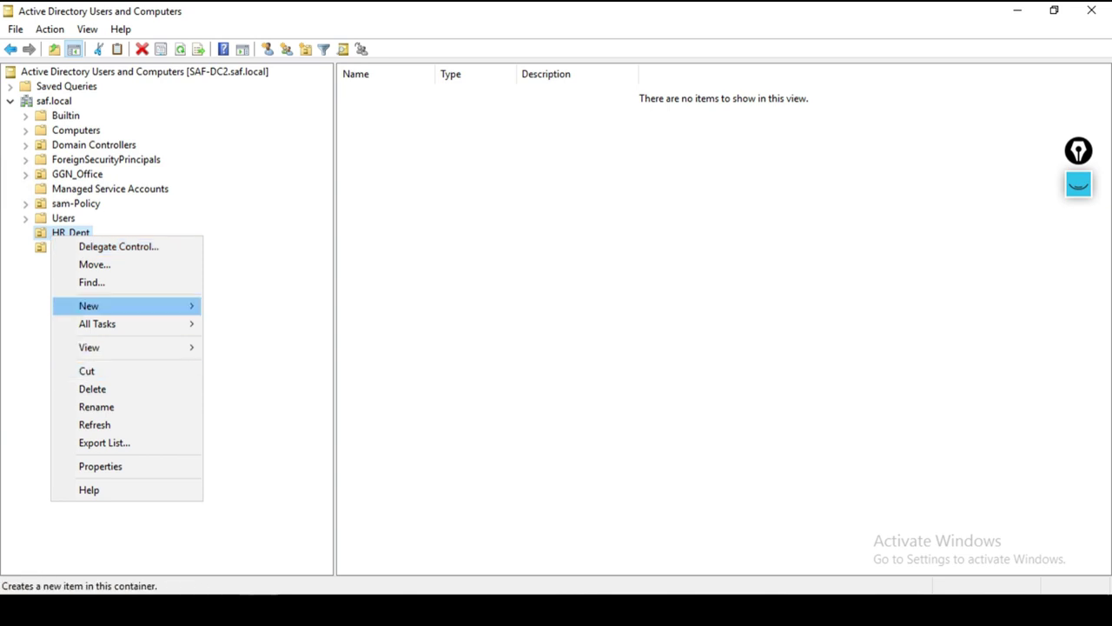
mouse_move(89, 306)
click(269, 431)
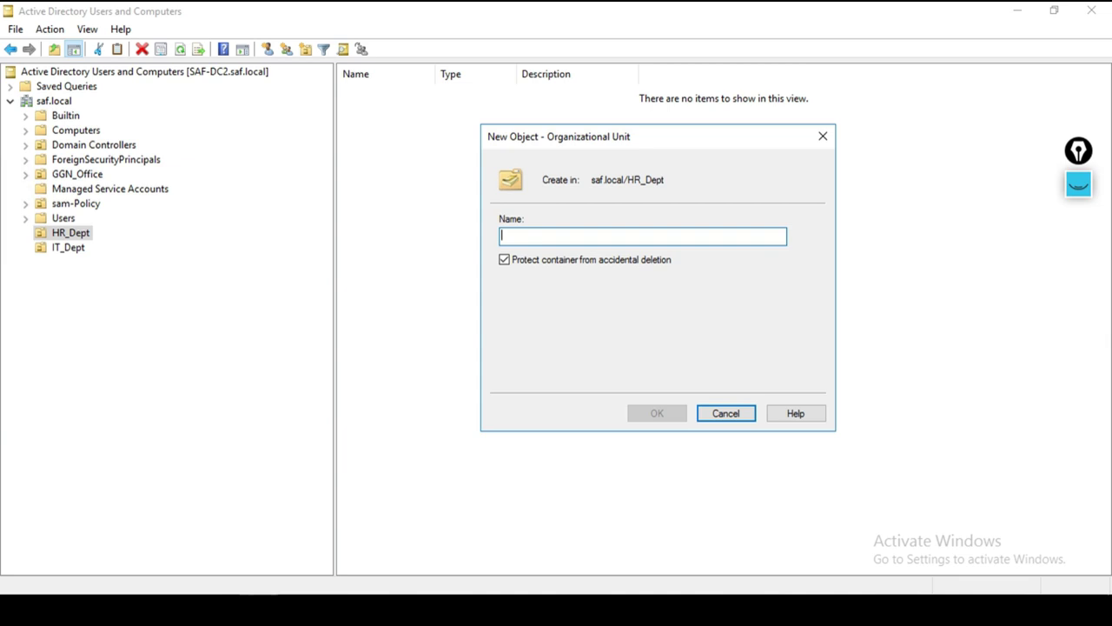
text(HR_)
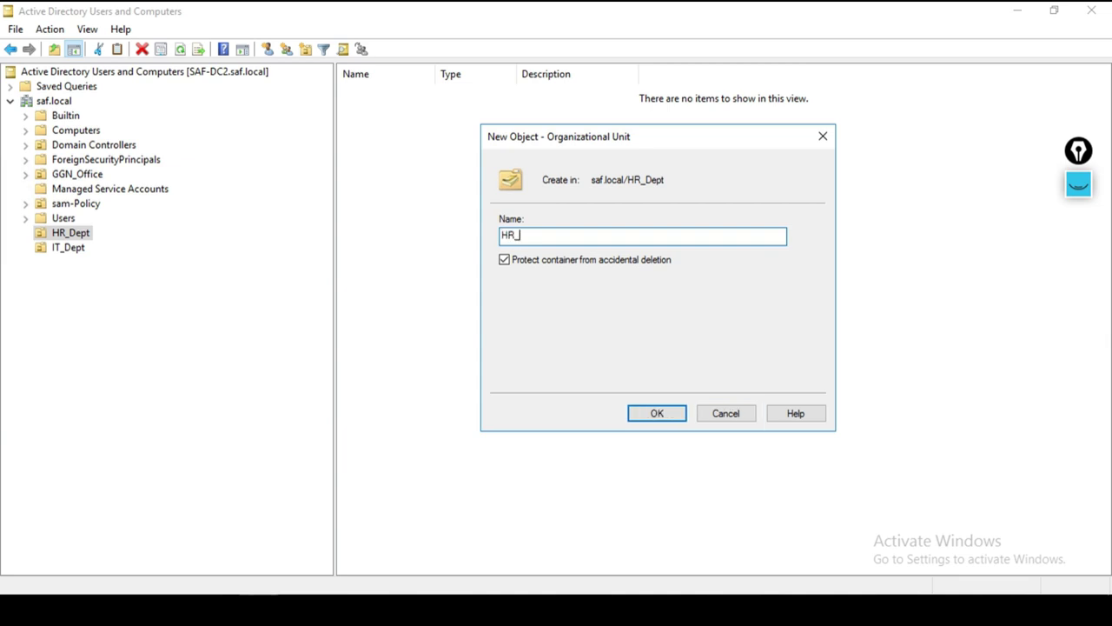
text(COMP)
key(shift+Left)
key(shift+Left)
key(shift+Left)
key(shift+Left)
key(shift+Left)
key(shift+Left)
key(shift+Left)
key(Return)
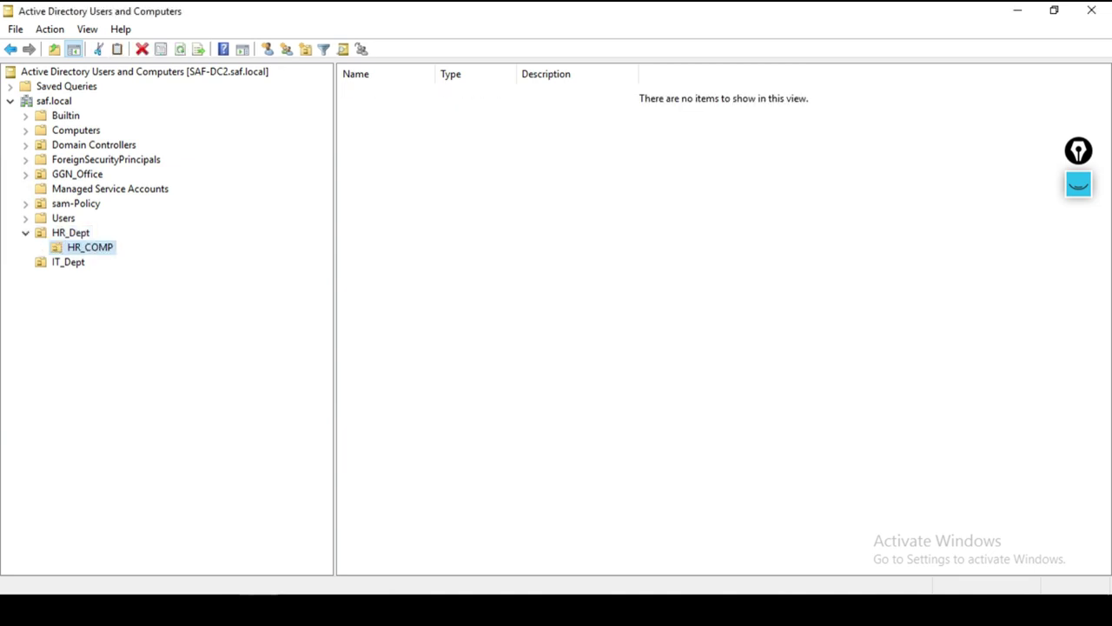
Step: Create the HR_USERS organizational unit inside HR_Dept and bring up its actions
right_click(76, 233)
mouse_move(121, 303)
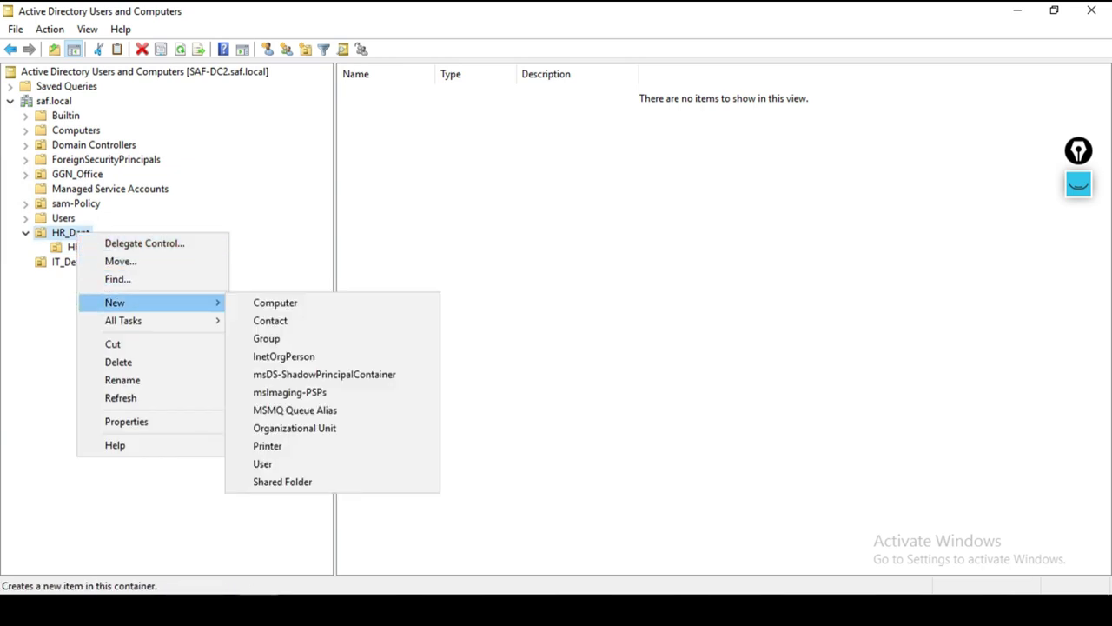
key(Return)
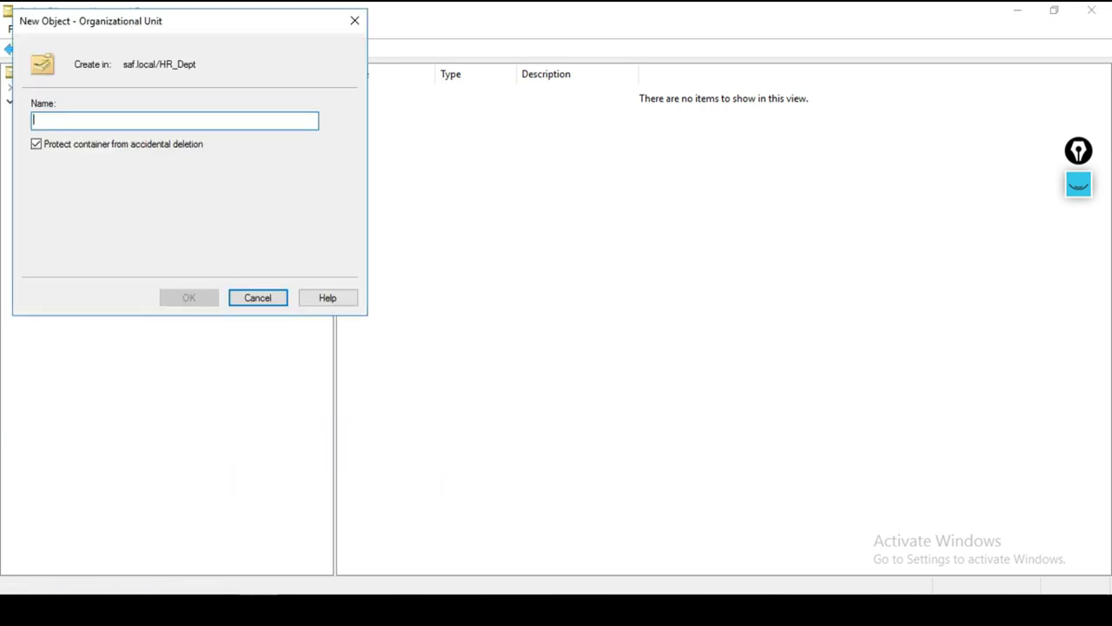
text(HR_USERS)
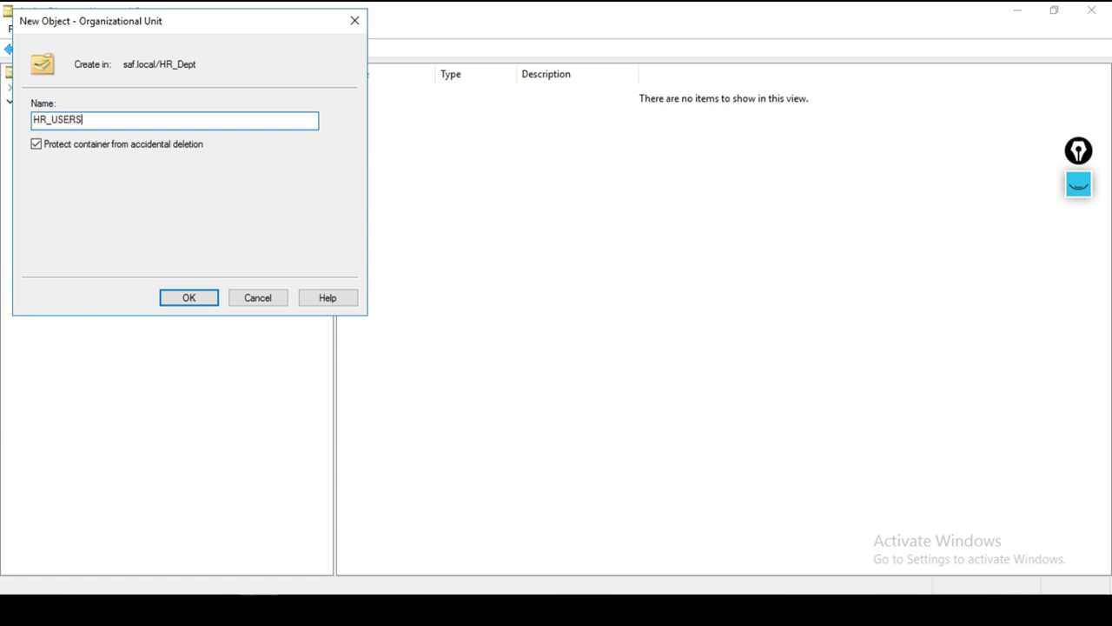
key(Return)
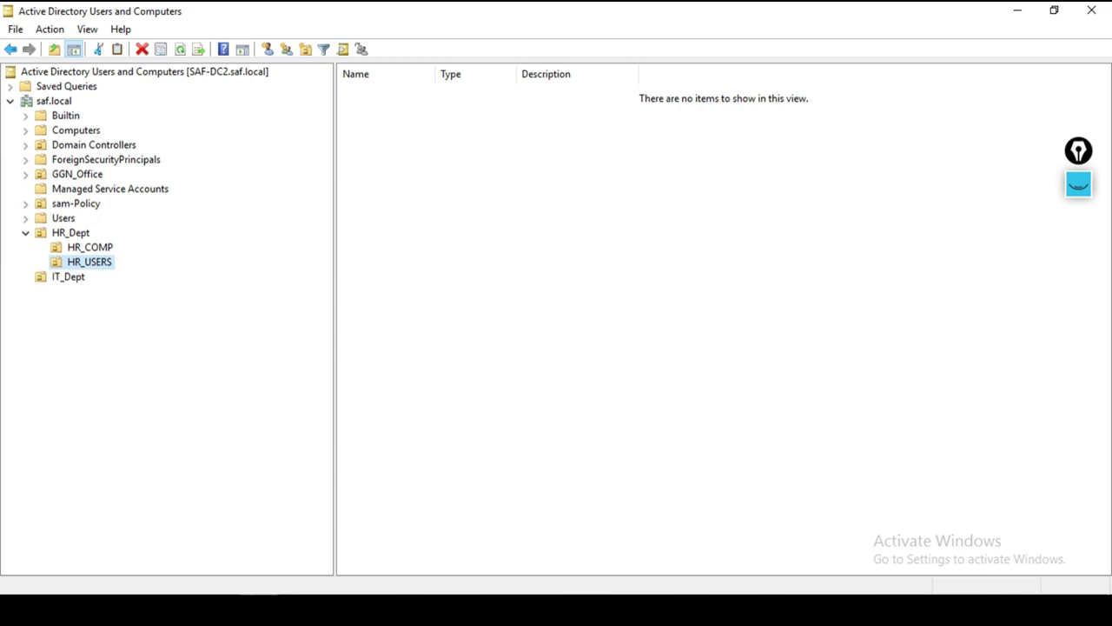
click(70, 233)
key(Down)
key(Down)
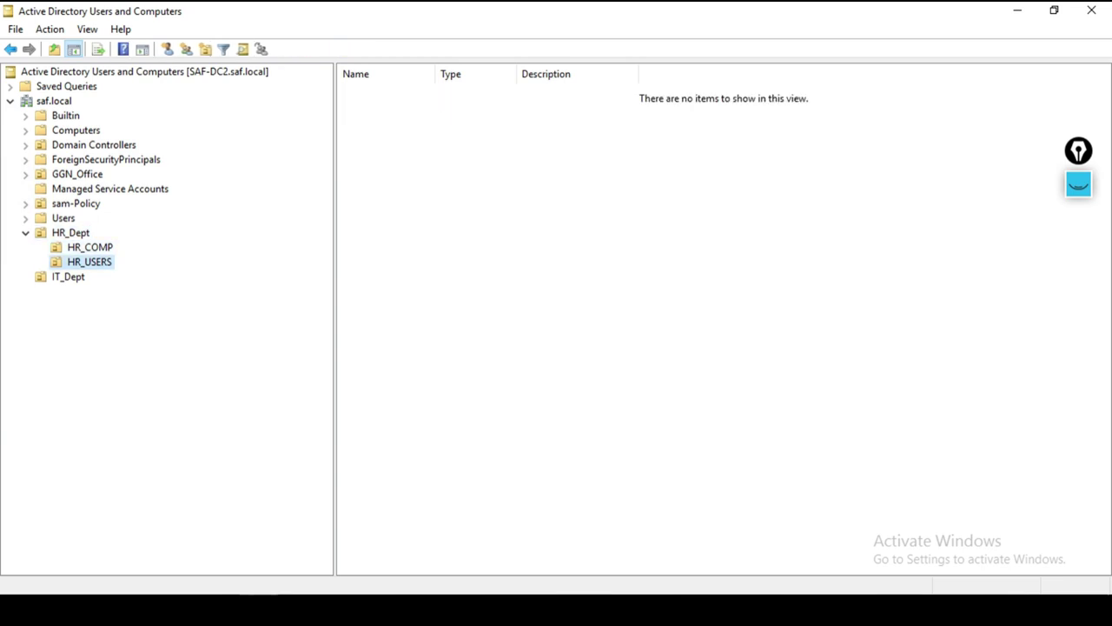
key(Up)
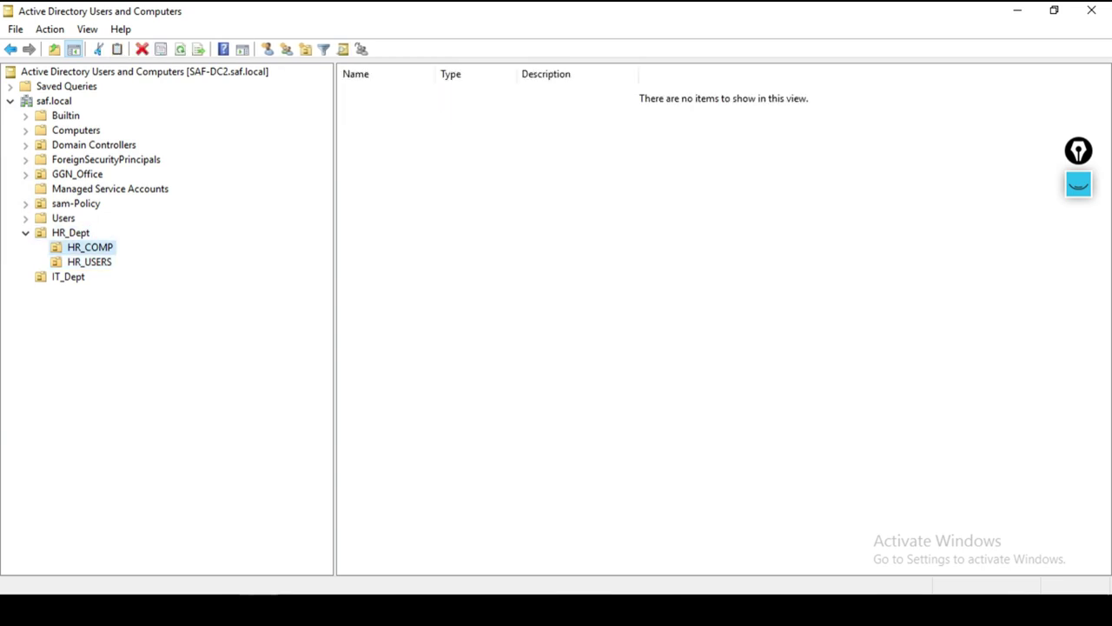
key(Down)
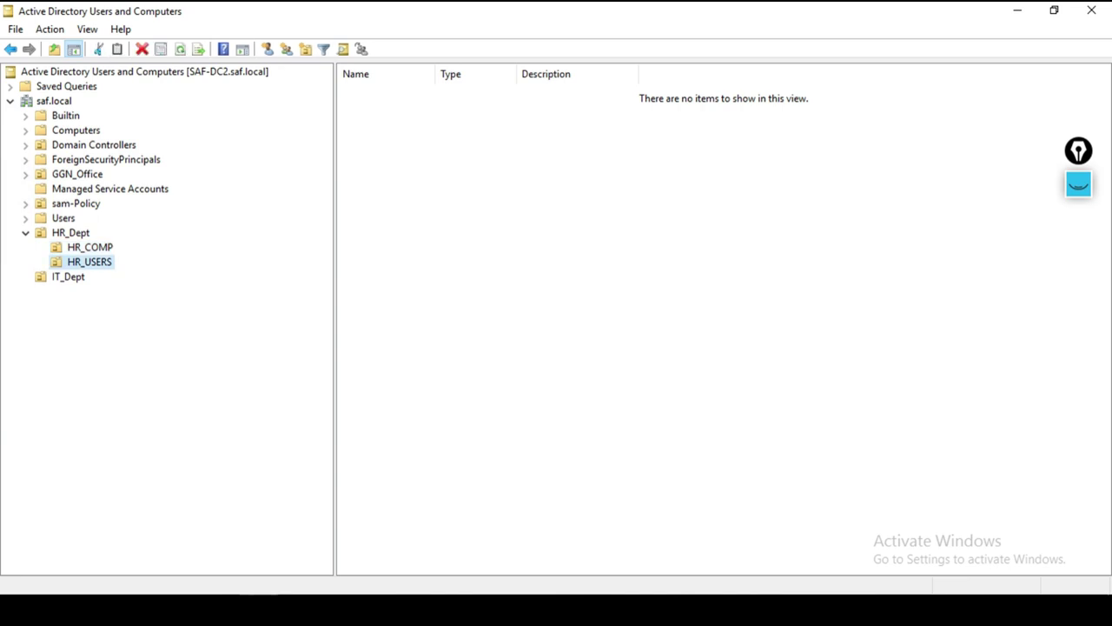
key(shift+F10)
Step: Start a new user in HR_USERS with first name HR01 and logon name hr01
mouse_move(156, 334)
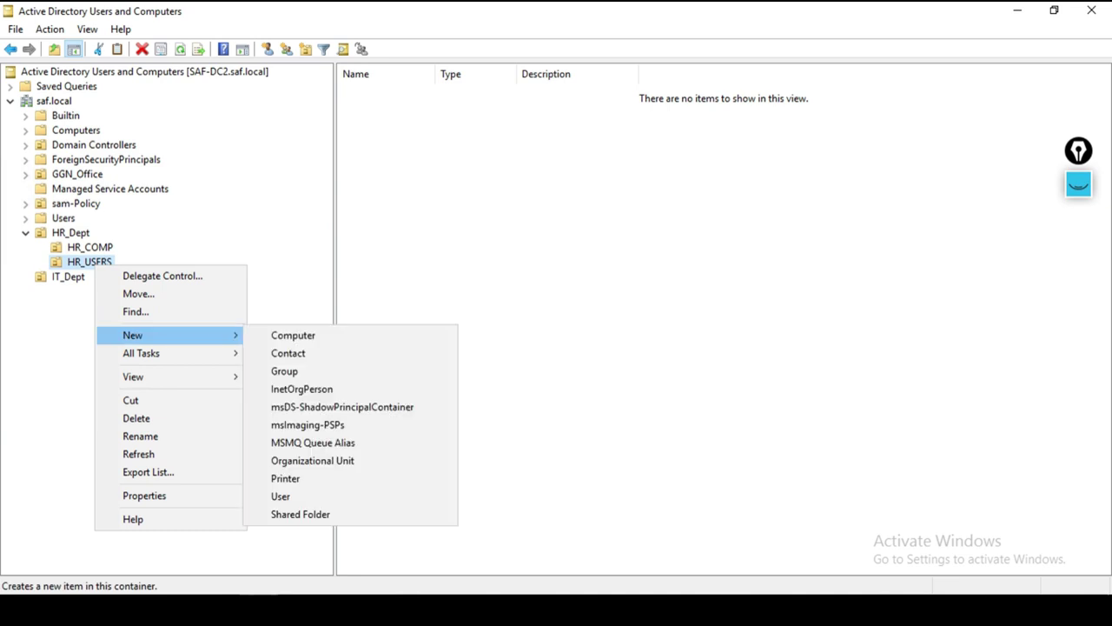
key(Down)
key(Down)
key(Down)
key(Down)
key(Down)
key(Down)
key(Down)
key(Down)
key(Down)
key(Down)
key(Return)
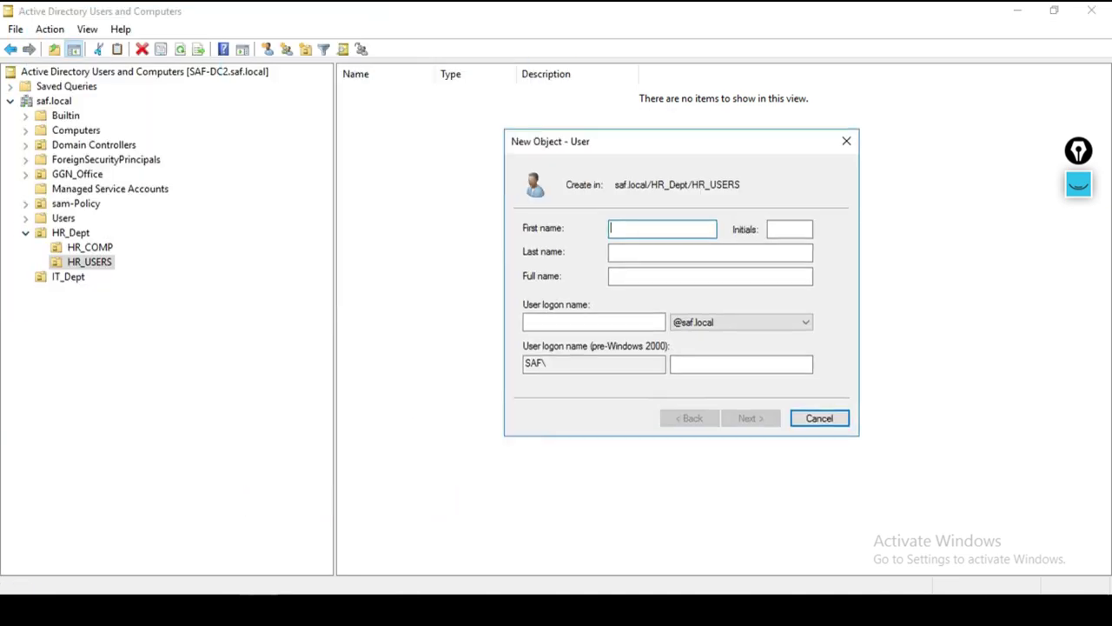
text(HR01)
key(shift+Home)
click(636, 227)
click(527, 321)
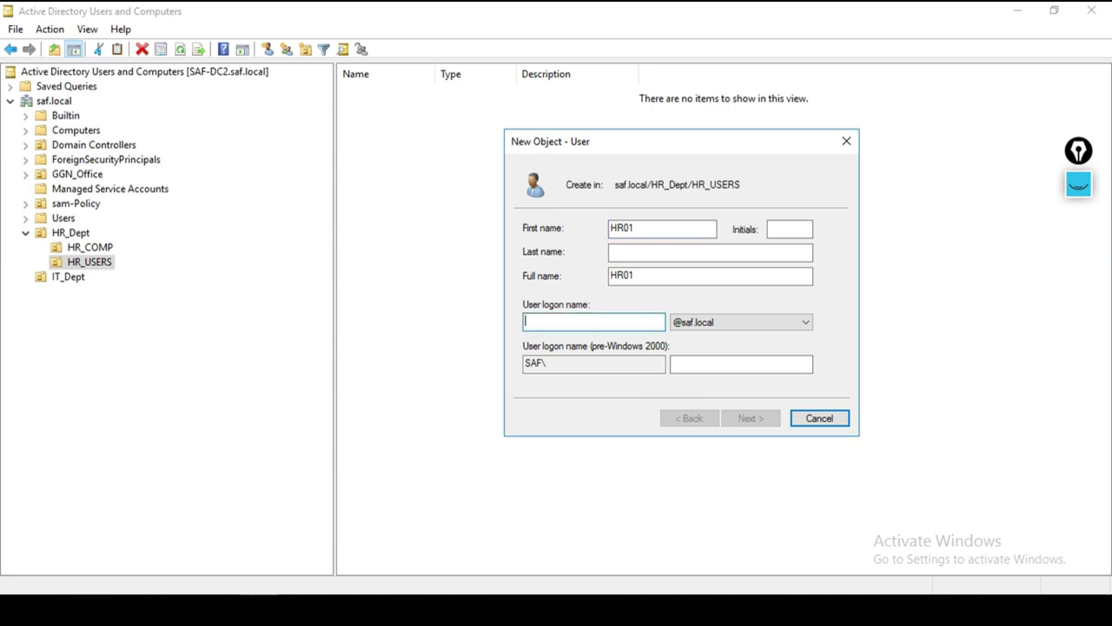
text(hr)
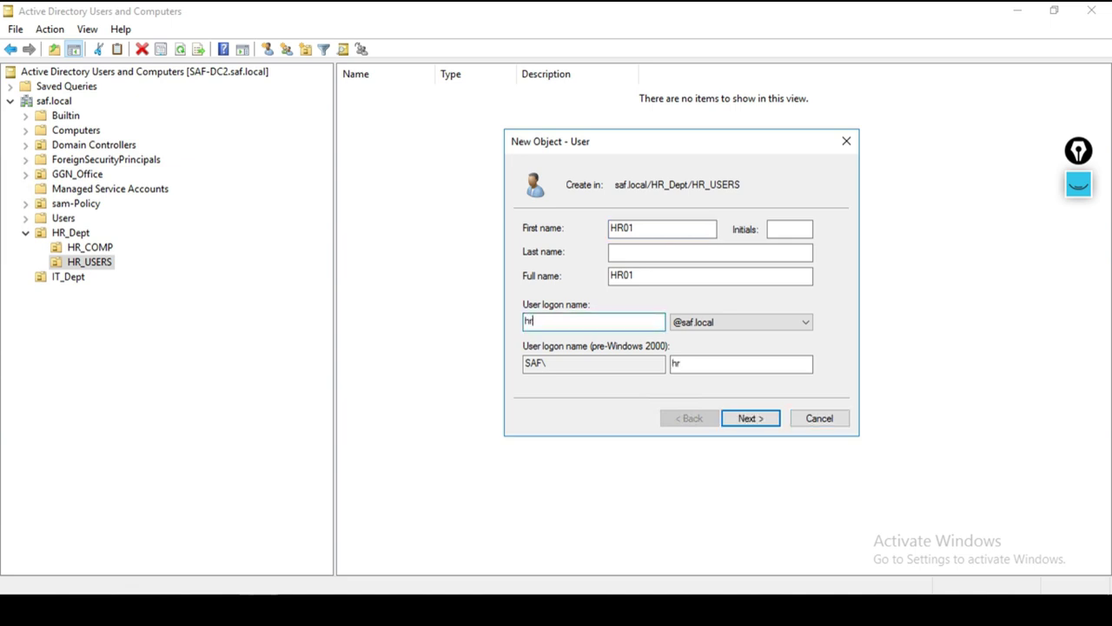
text(01)
key(ctrl+a)
key(Return)
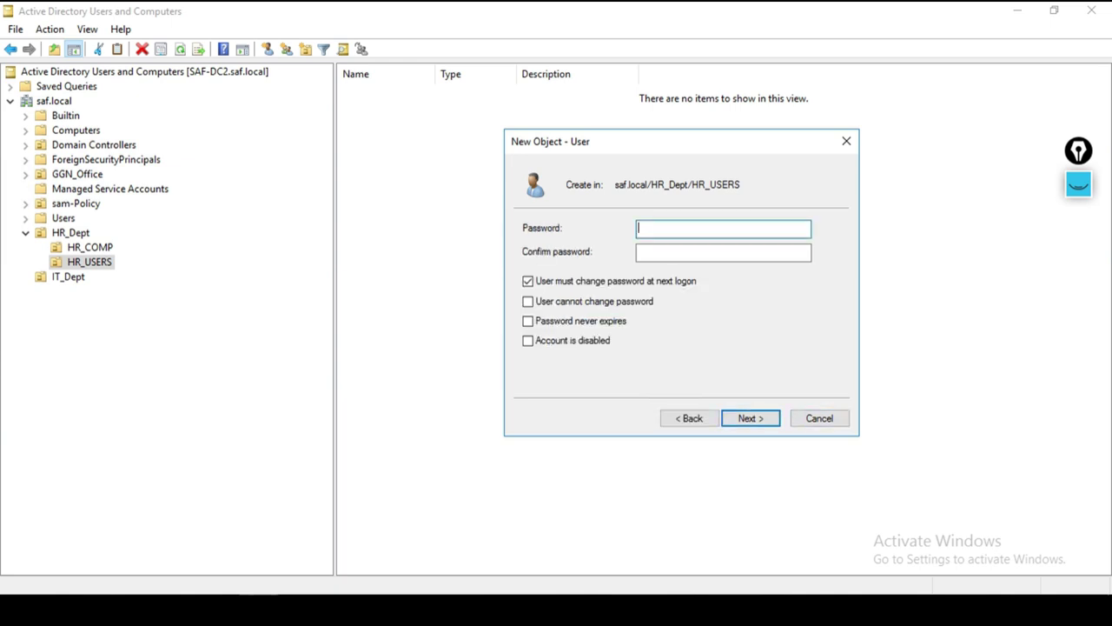
Step: Enter and confirm the user's password, then finish creating HR01
text(*********)
key(Tab)
text(*)
text(••••••)
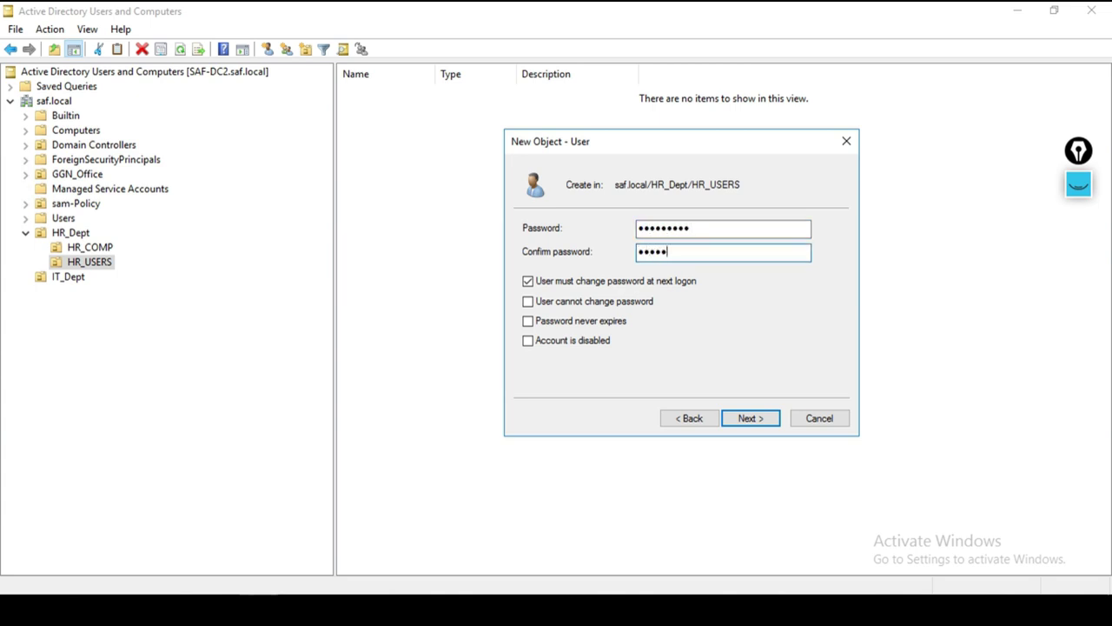
key(Return)
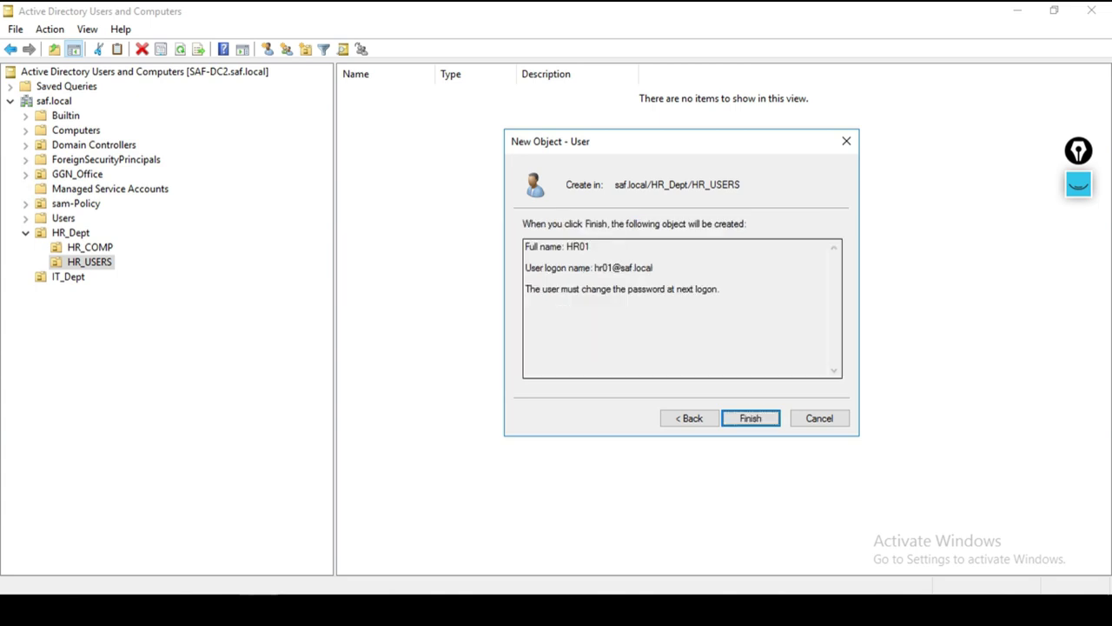
key(Return)
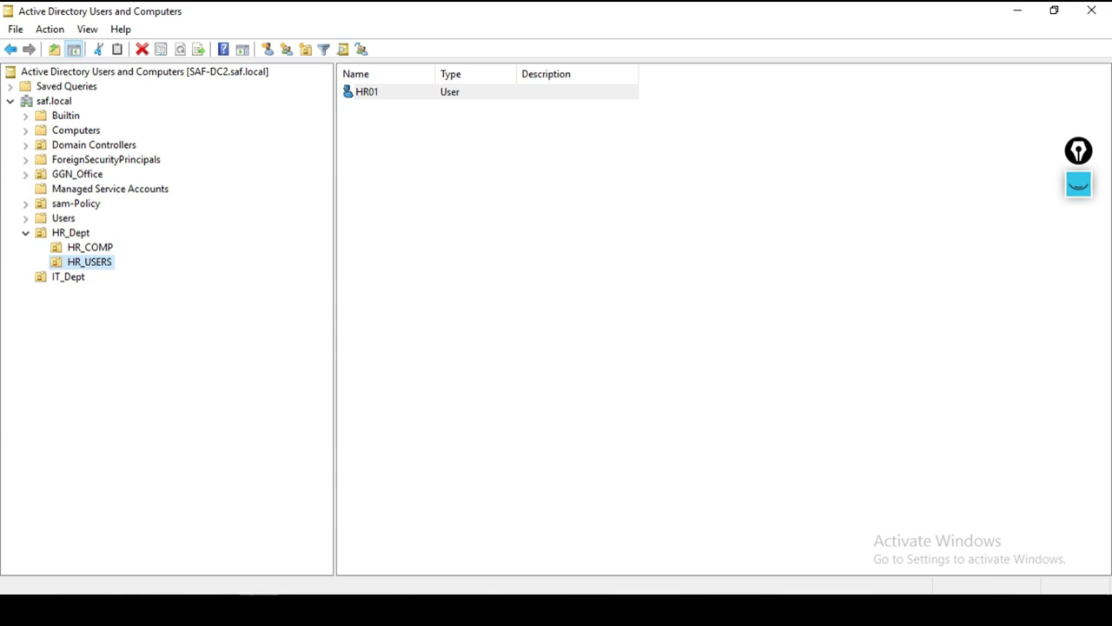
click(68, 276)
right_click(97, 262)
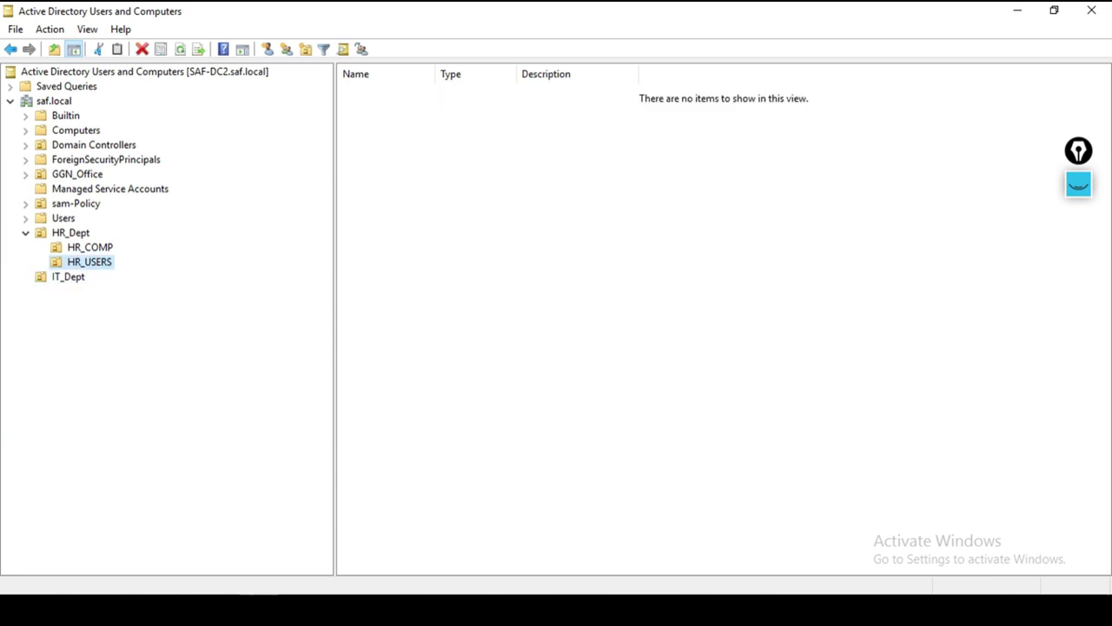
click(142, 293)
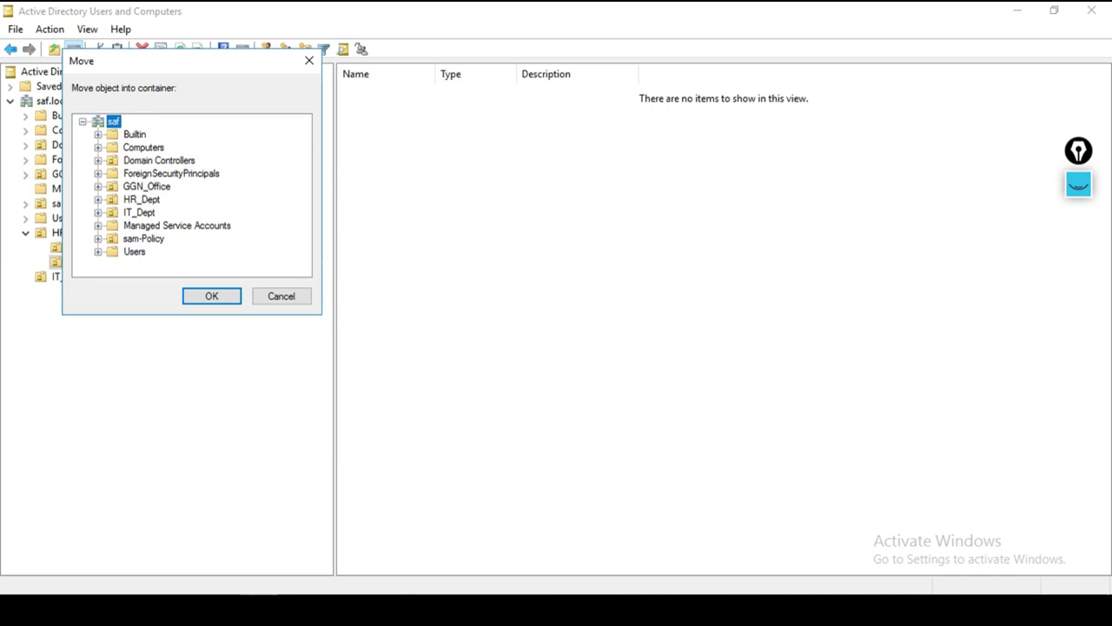
click(142, 199)
click(139, 212)
key(Return)
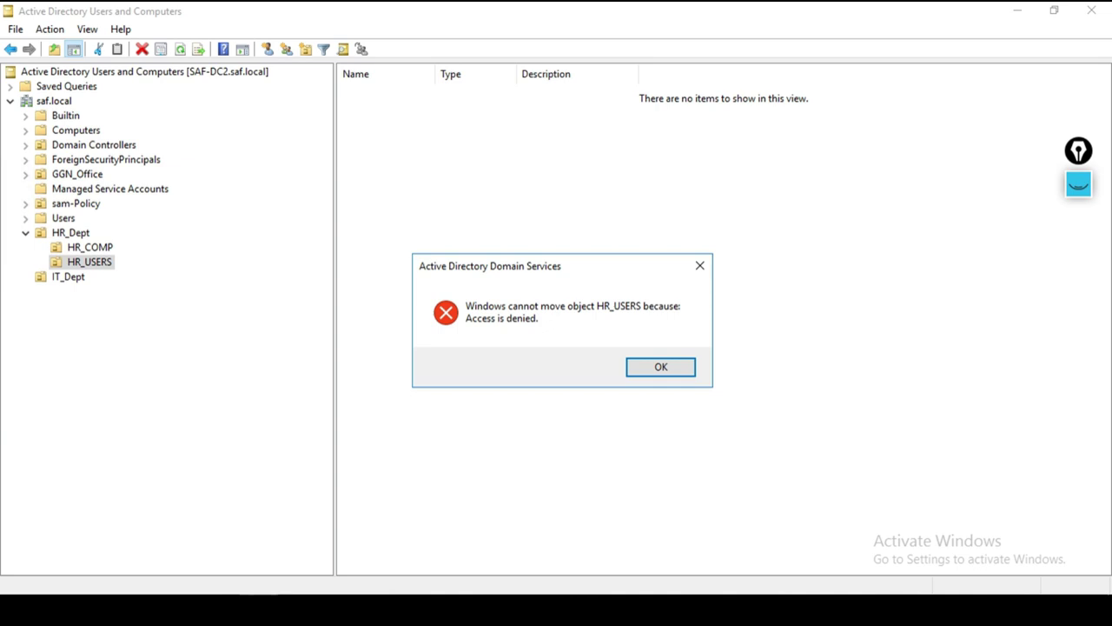
click(700, 265)
click(90, 247)
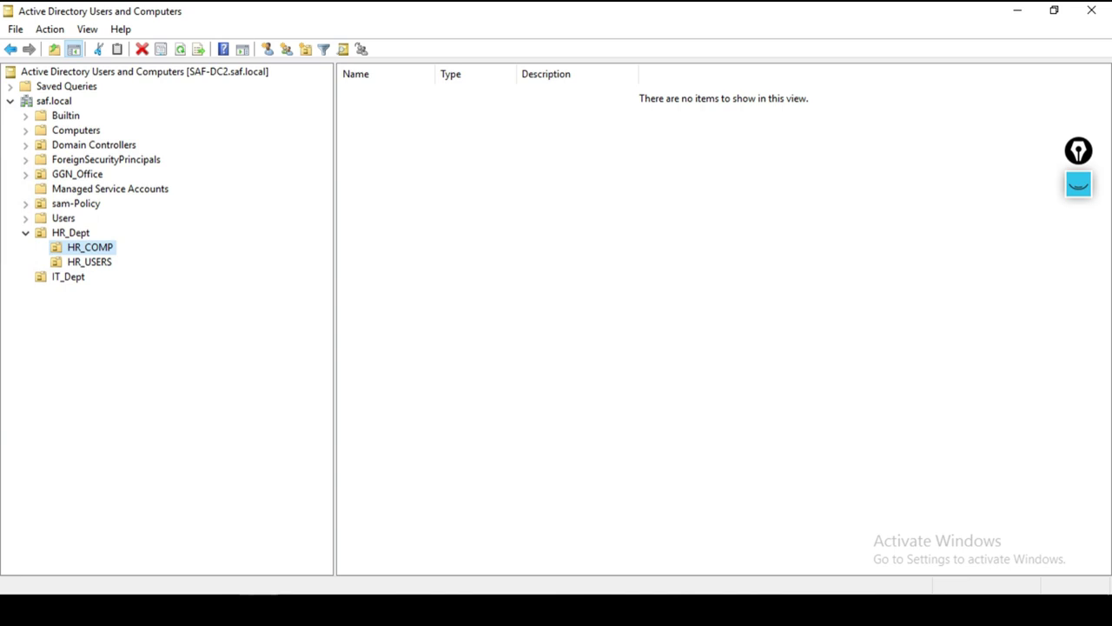
Step: Create the IT_COMP organizational unit inside HR_Dept and select it
right_click(104, 248)
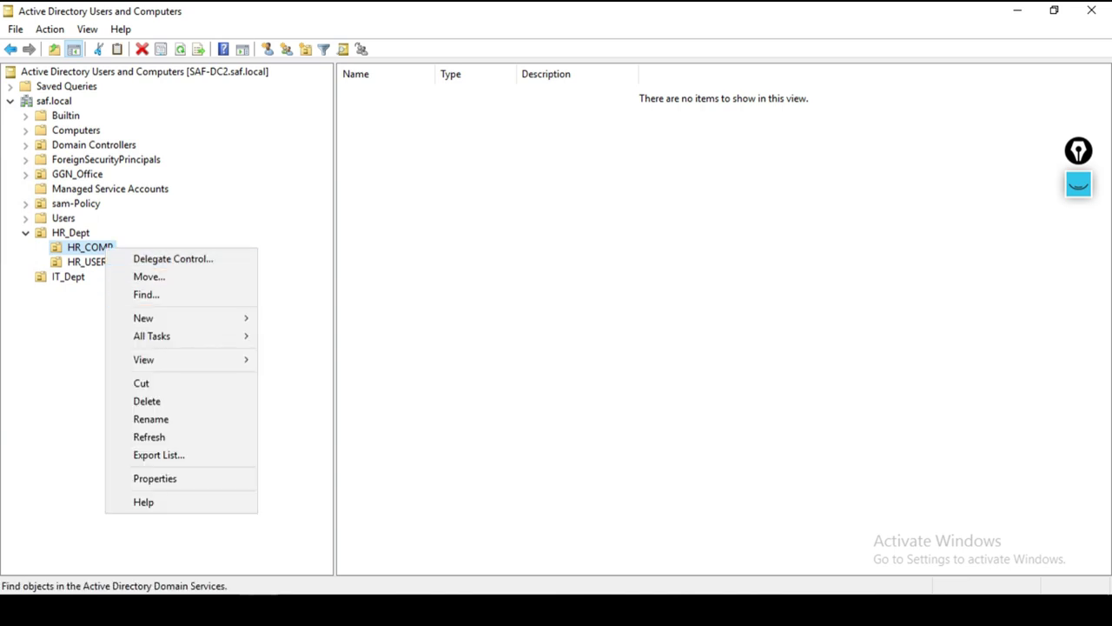
key(Escape)
right_click(70, 233)
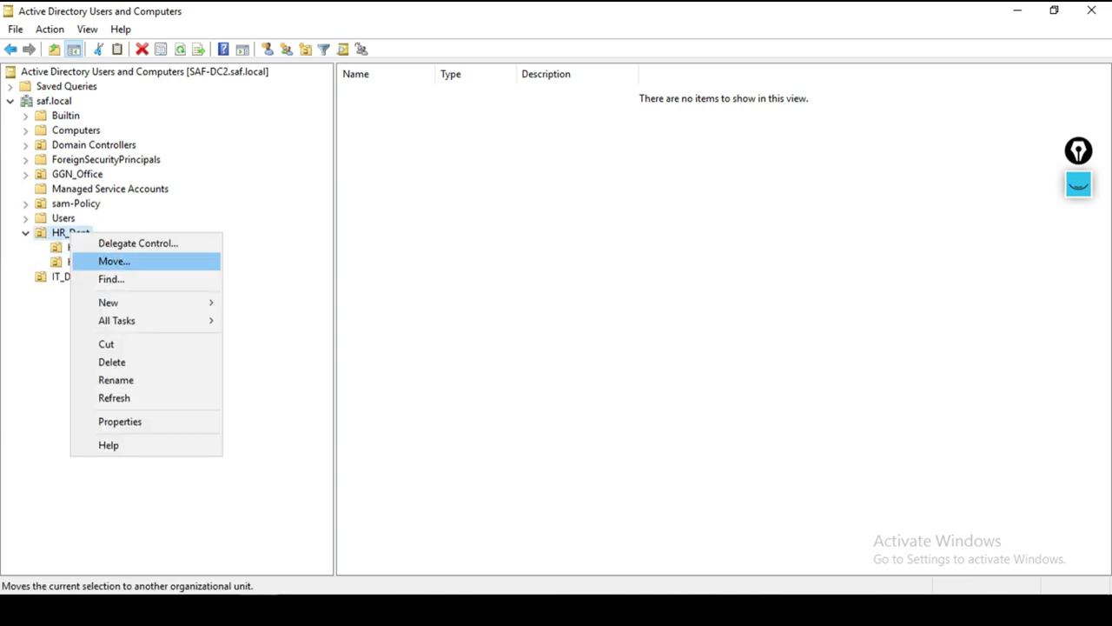
mouse_move(148, 303)
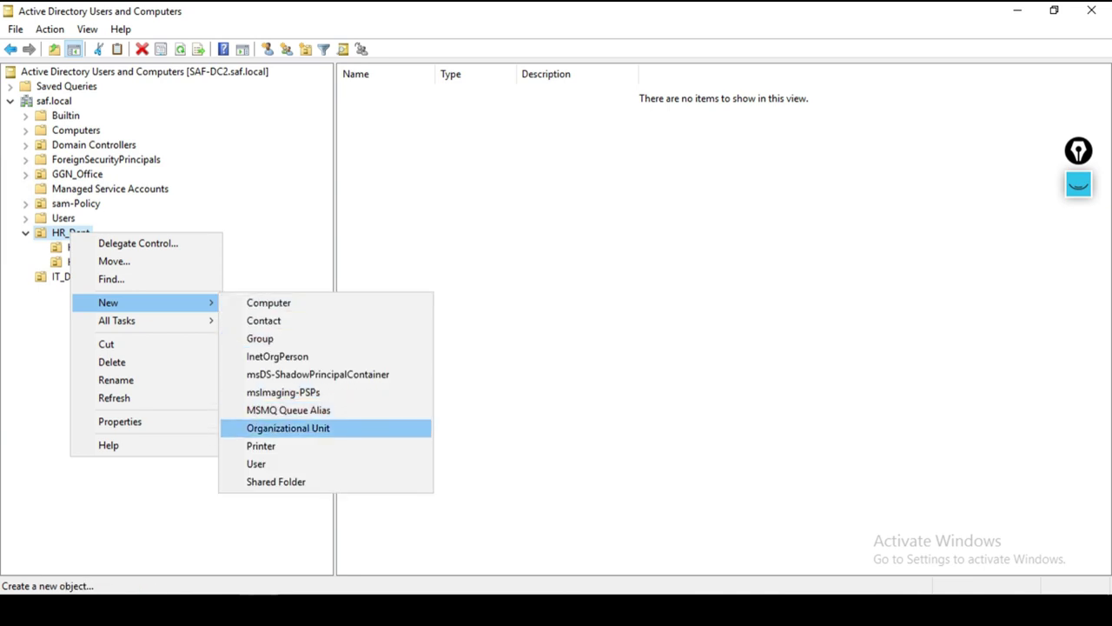
click(288, 428)
text(IT)
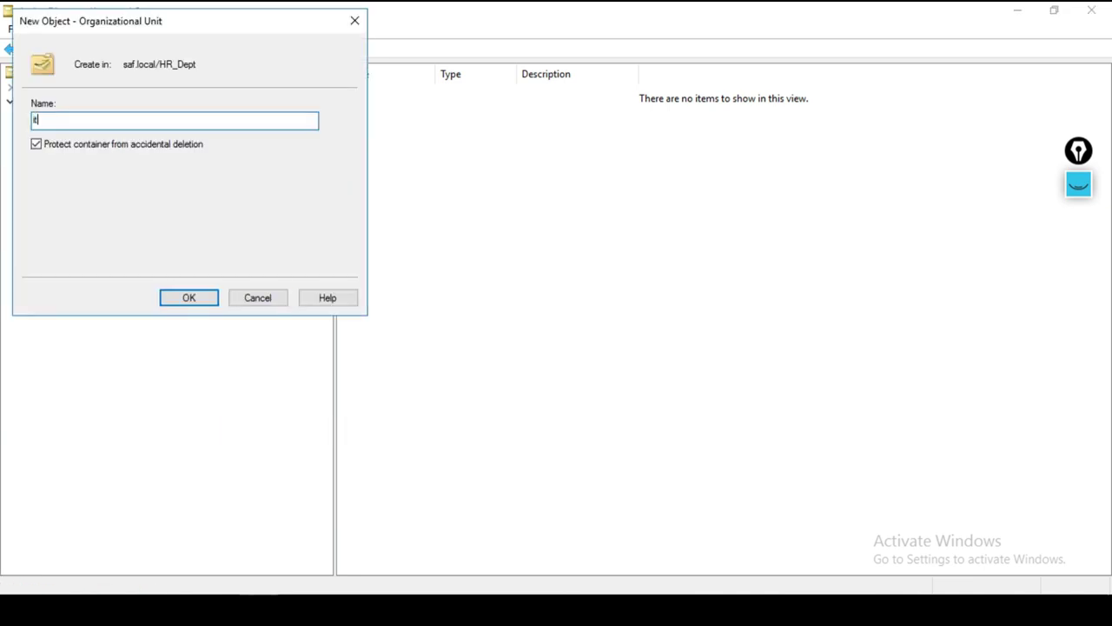
text(_COMP)
key(Return)
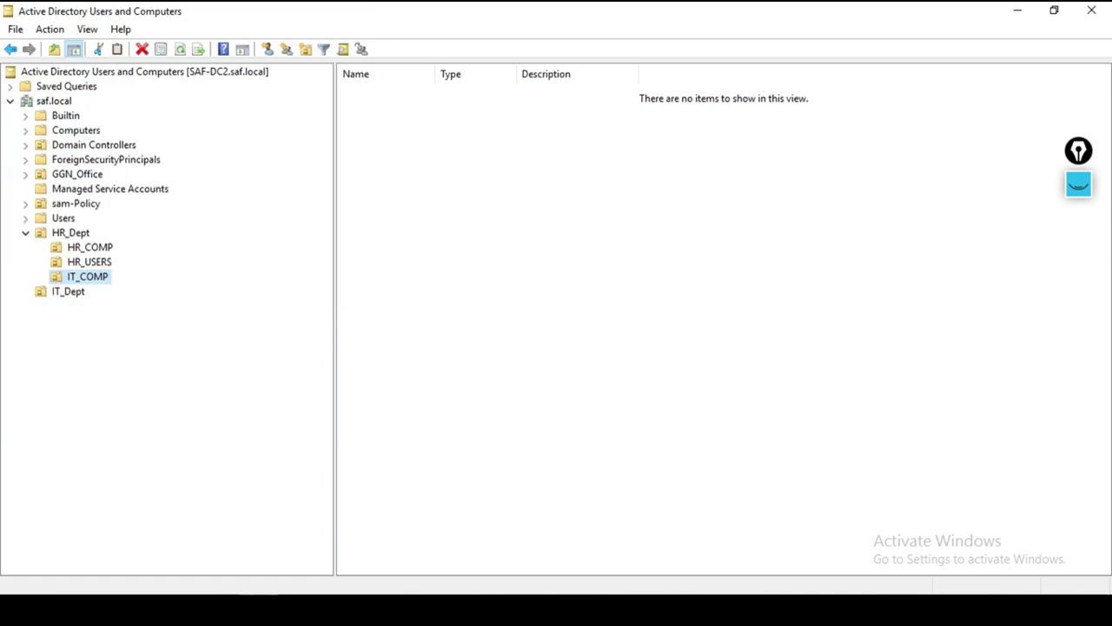
click(68, 291)
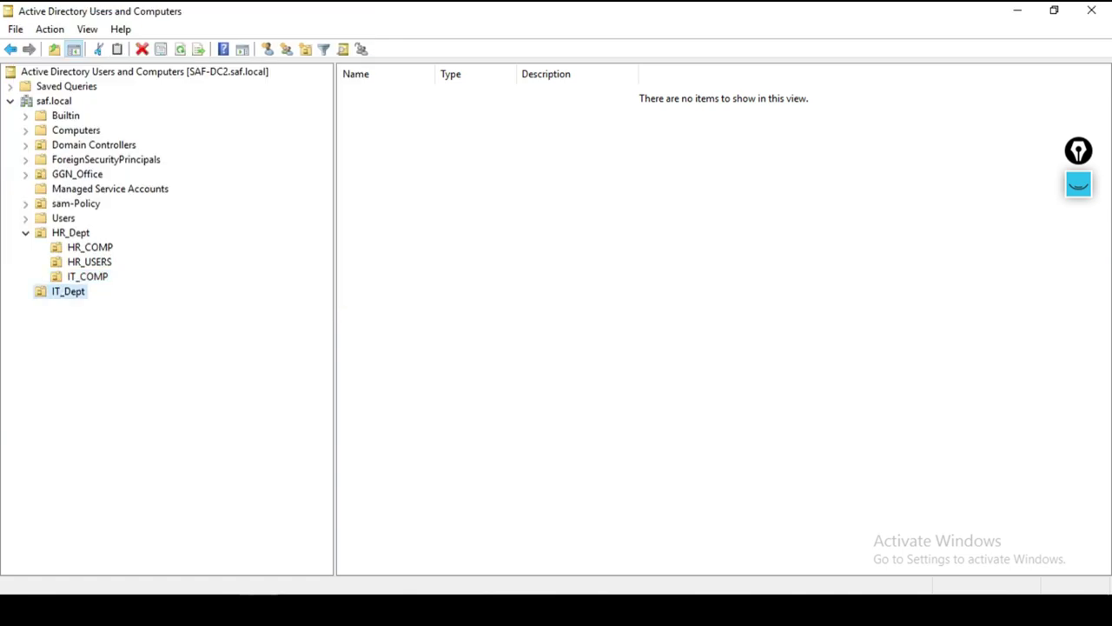
click(71, 233)
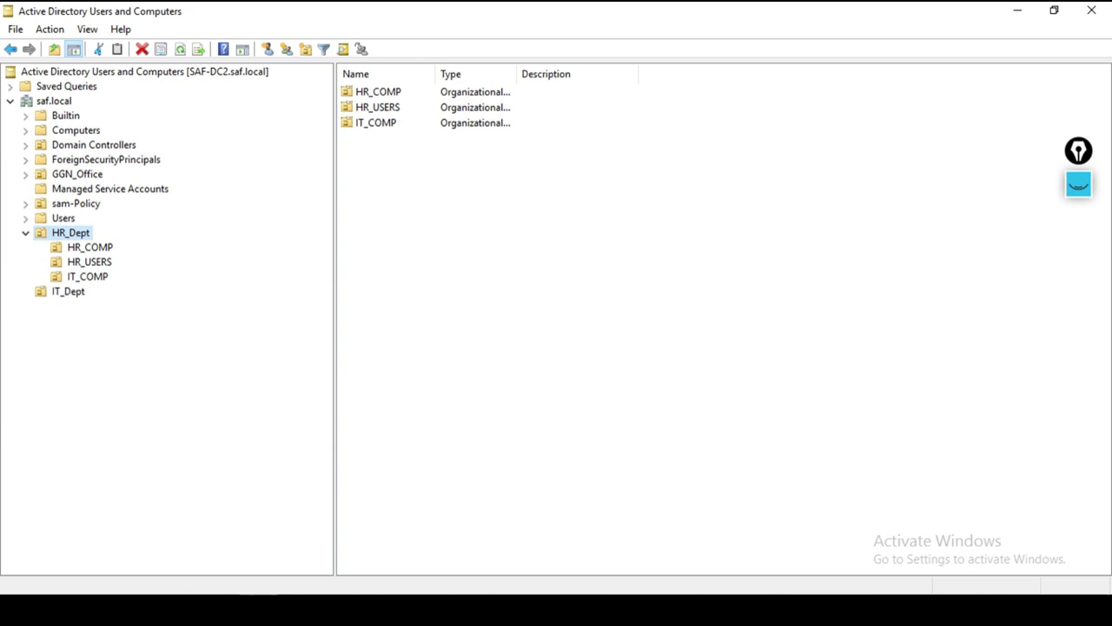
click(87, 277)
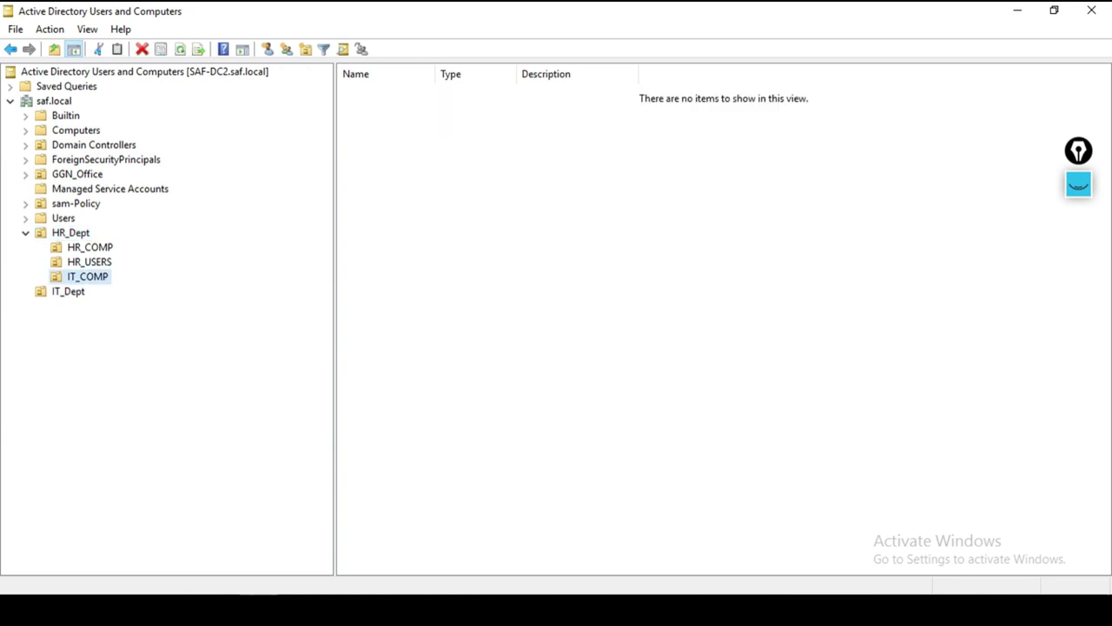
Step: Attempt to move IT_COMP into IT_Dept and dismiss the Access is denied error
right_click(94, 278)
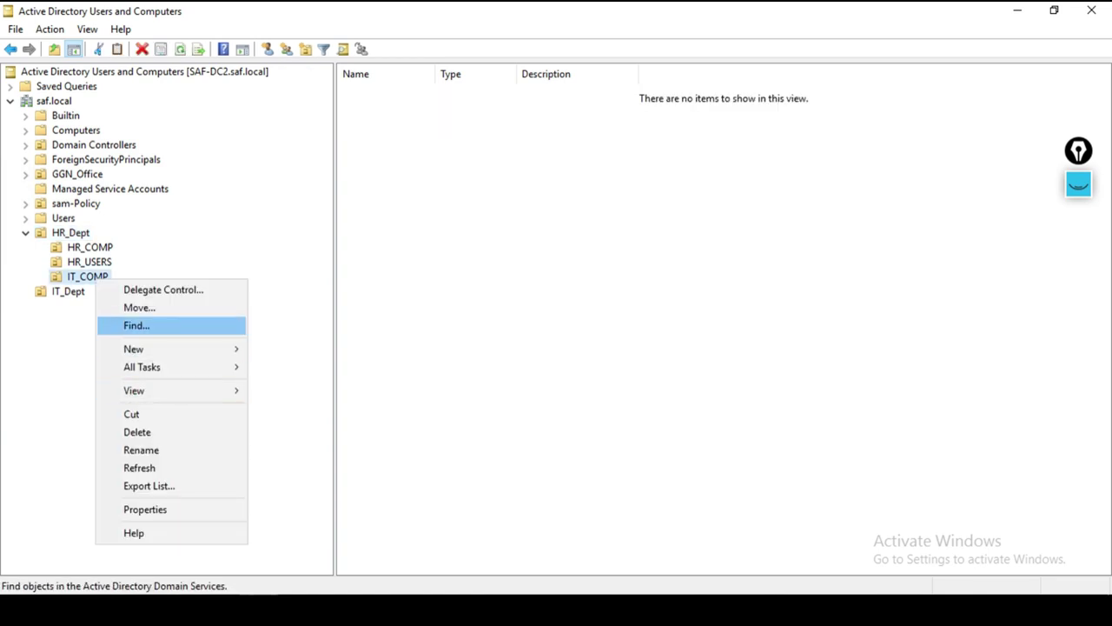
click(139, 308)
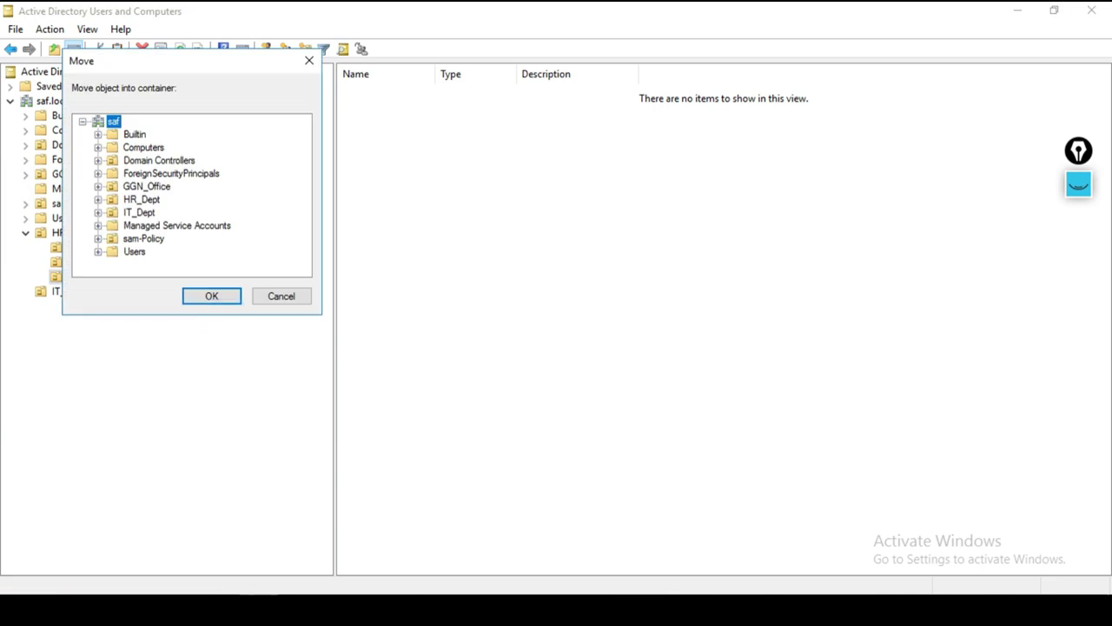
click(139, 212)
click(211, 295)
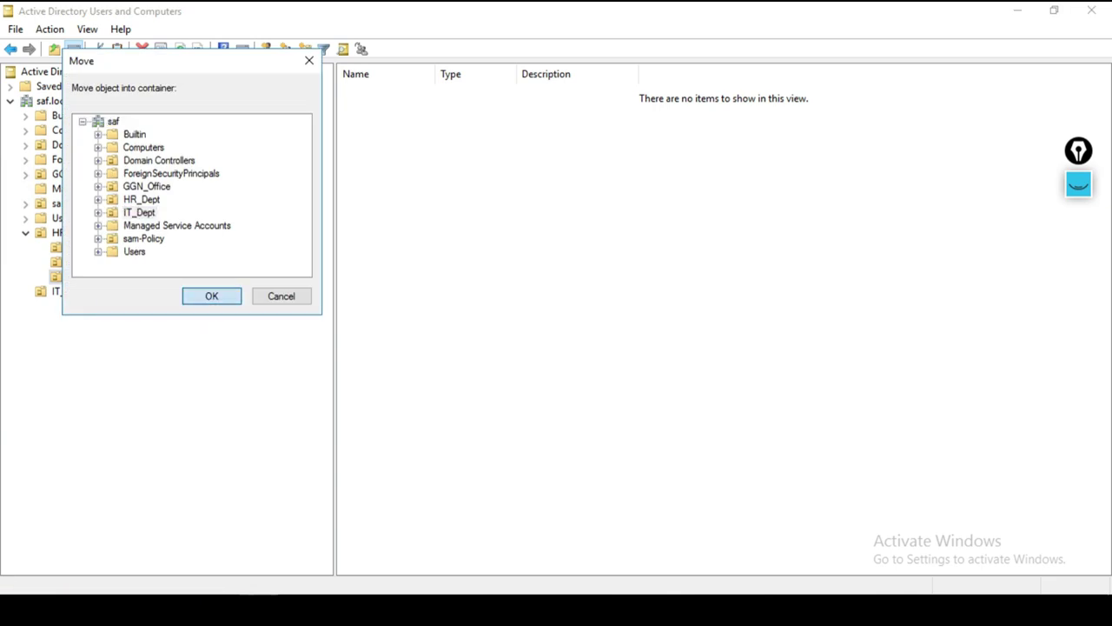
key(Return)
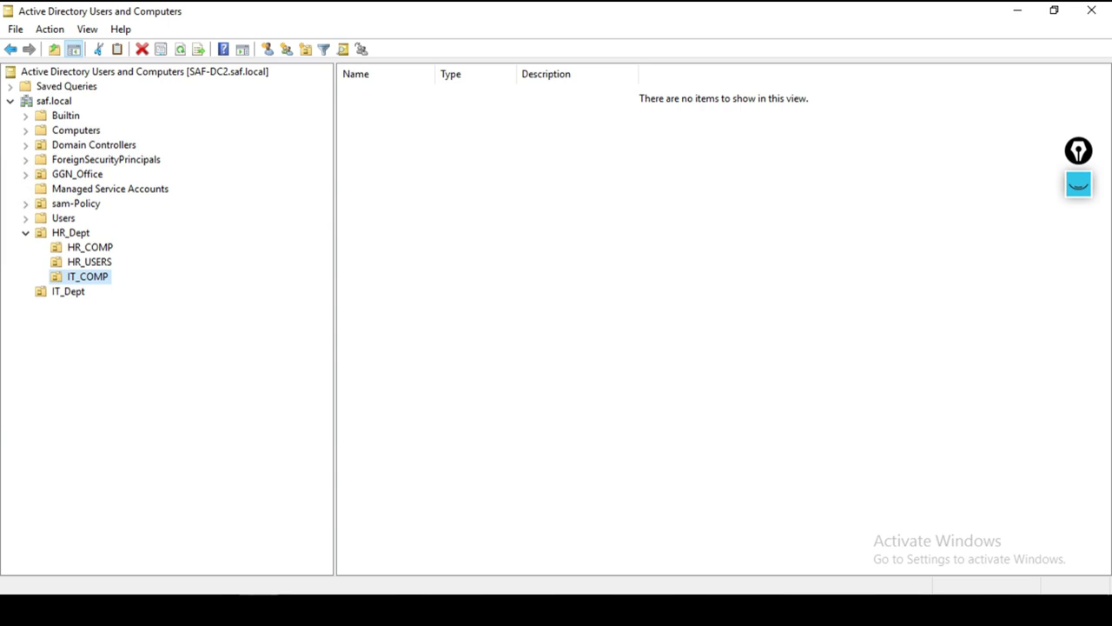
Step: Open IT_COMP's Properties and close it without changes
key(shift+F10)
key(Up)
key(Up)
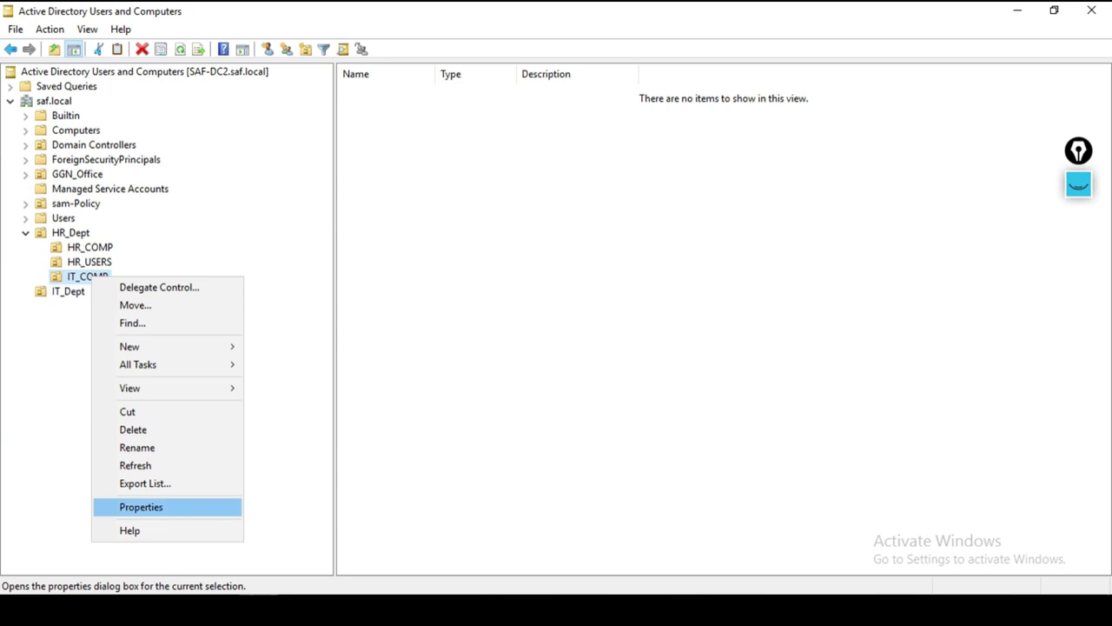
key(Return)
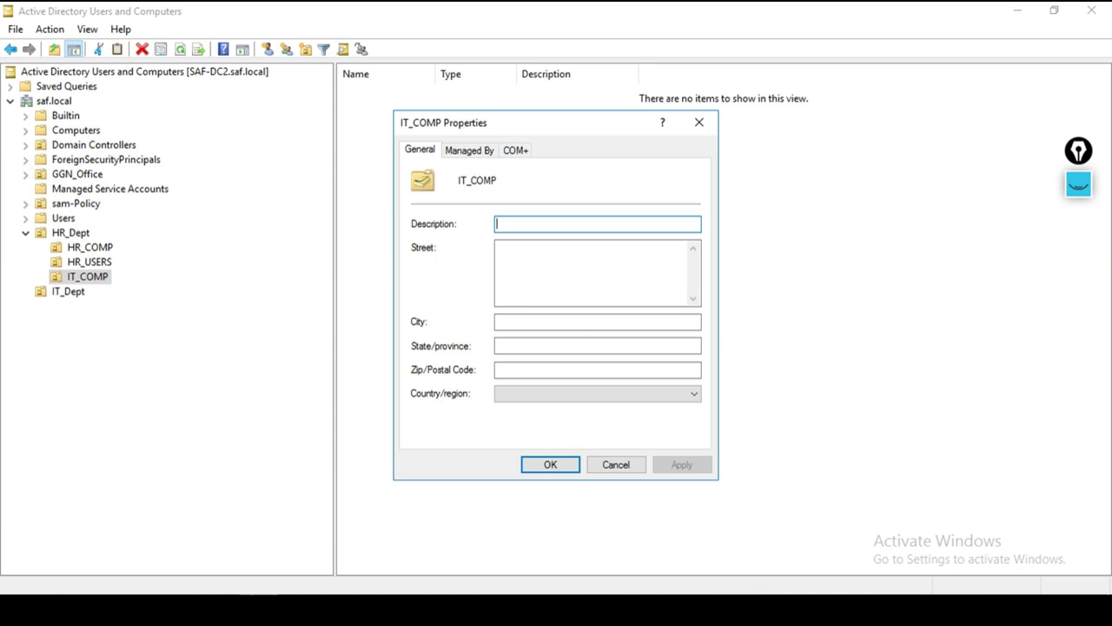
click(699, 122)
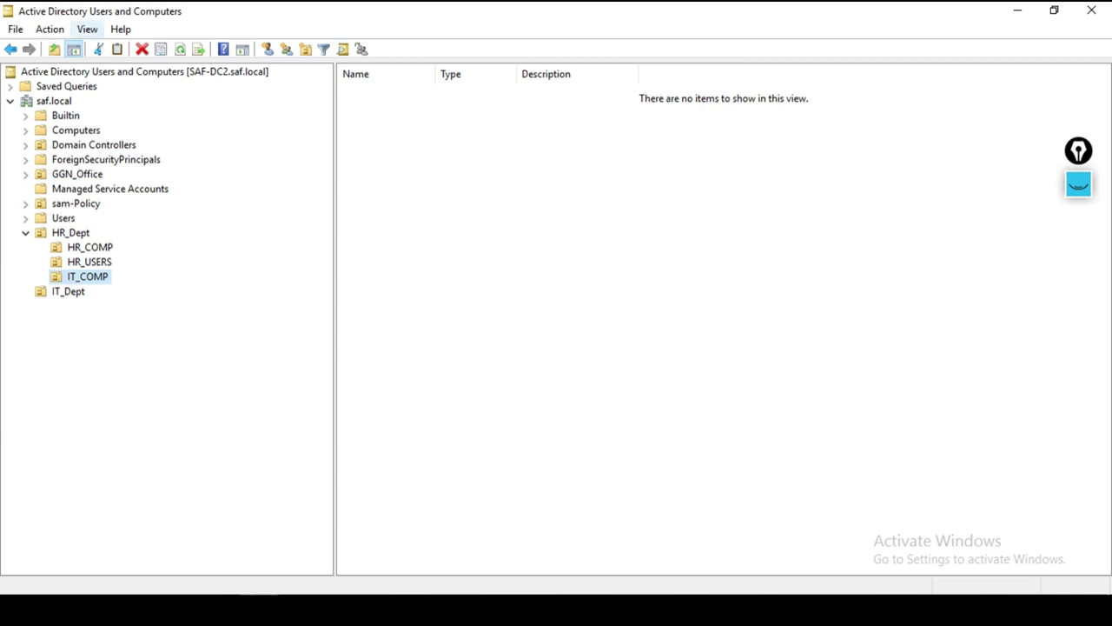
Step: Enable View > Advanced Features, then expand HR_Dept and select IT_COMP
click(87, 29)
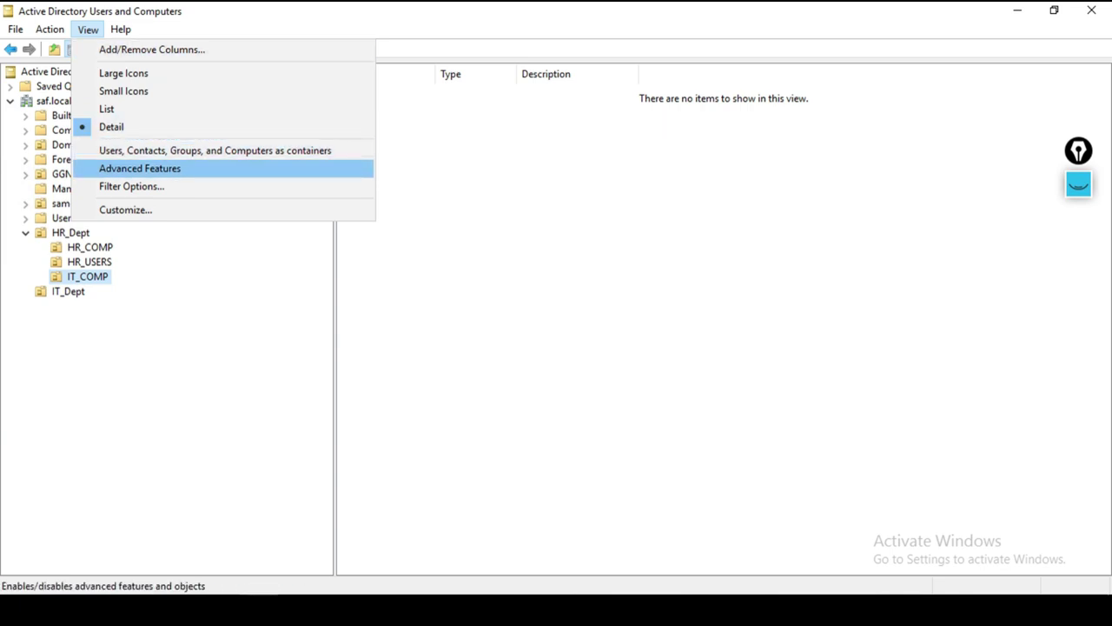
click(139, 168)
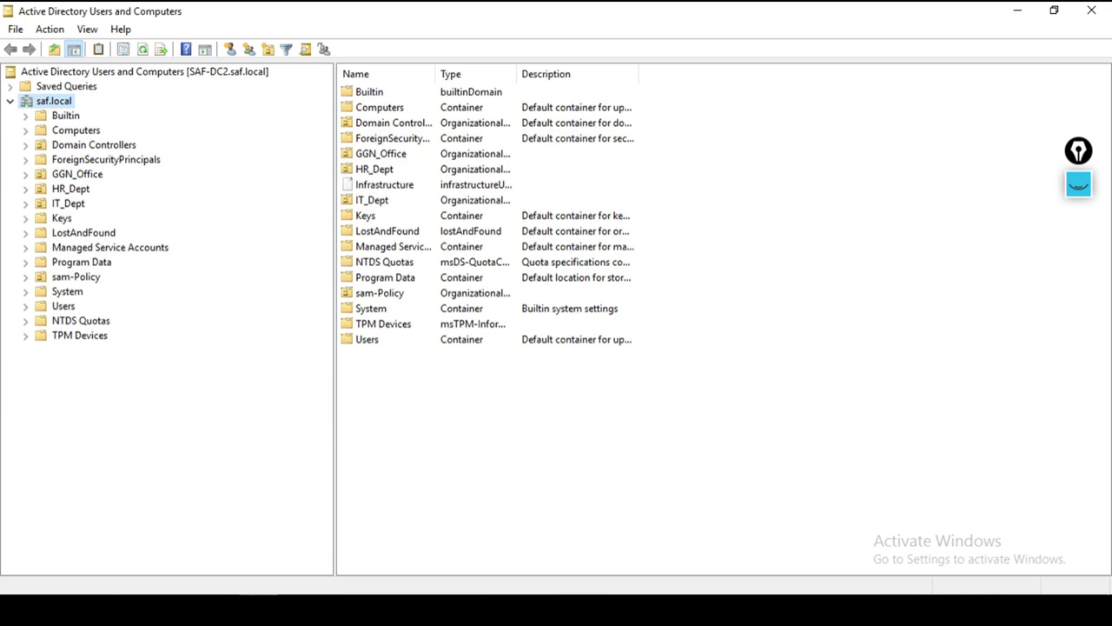
double_click(69, 189)
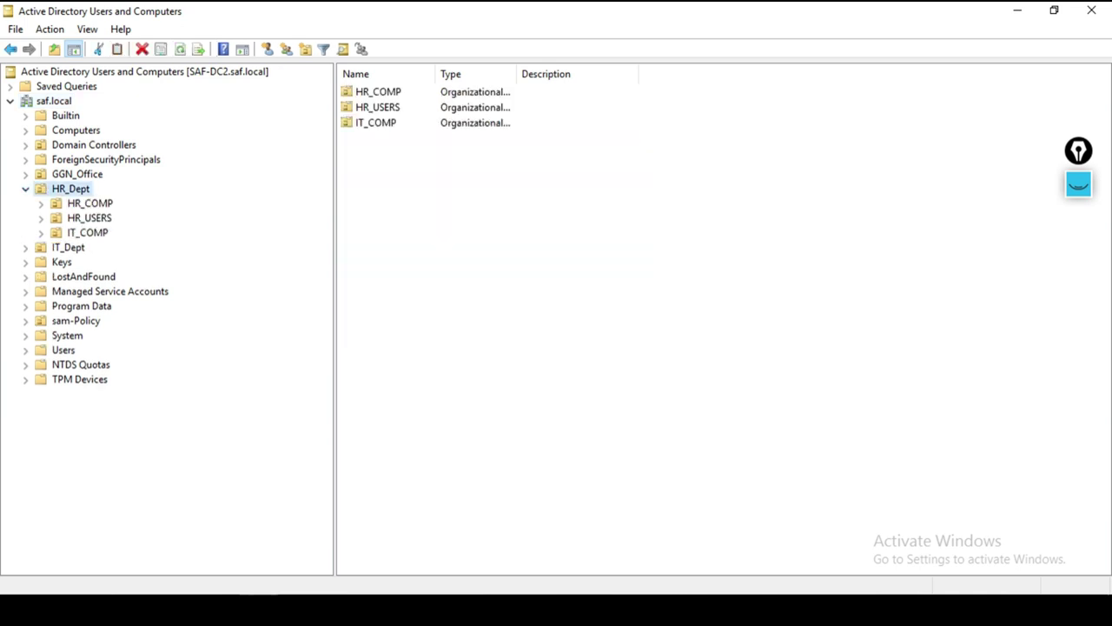
click(87, 232)
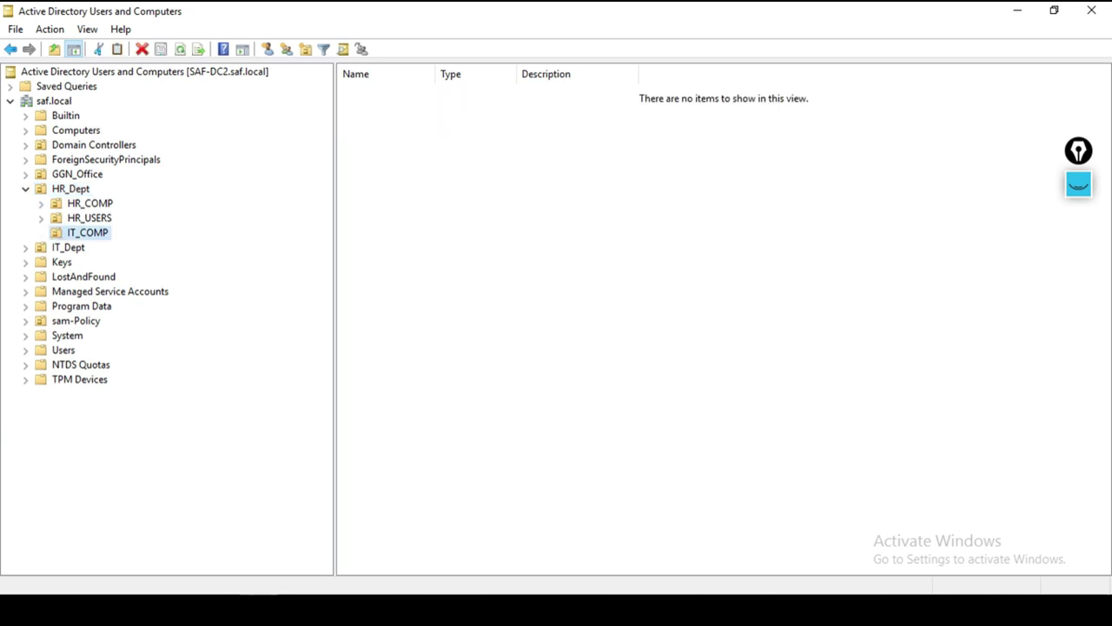
Step: Uncheck 'Protect object from accidental deletion' on IT_COMP's Object tab and apply it
right_click(92, 233)
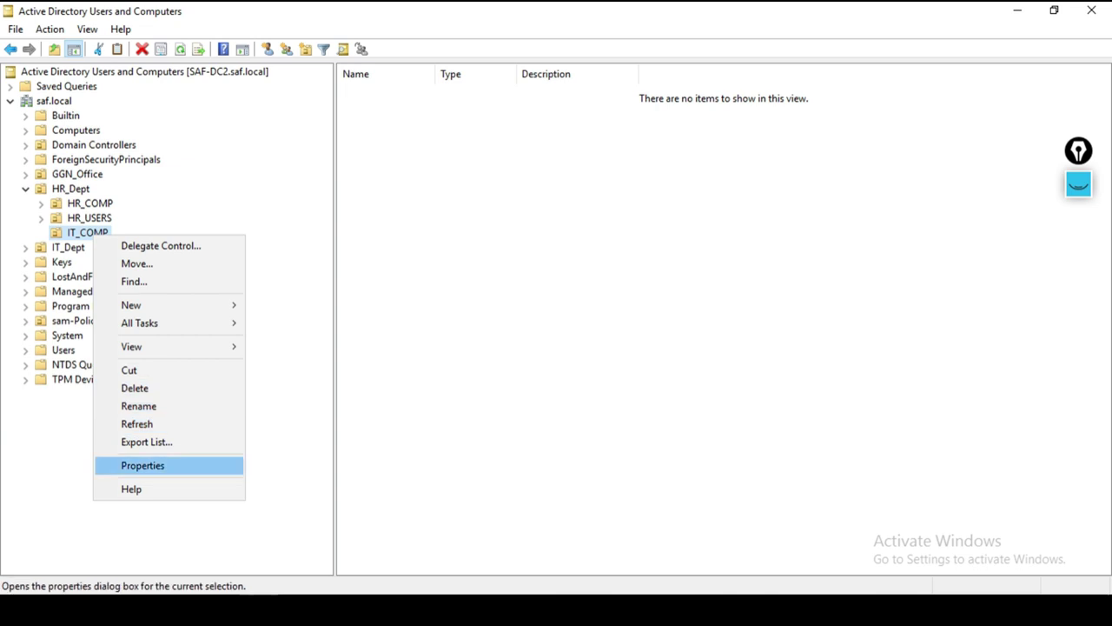
key(Return)
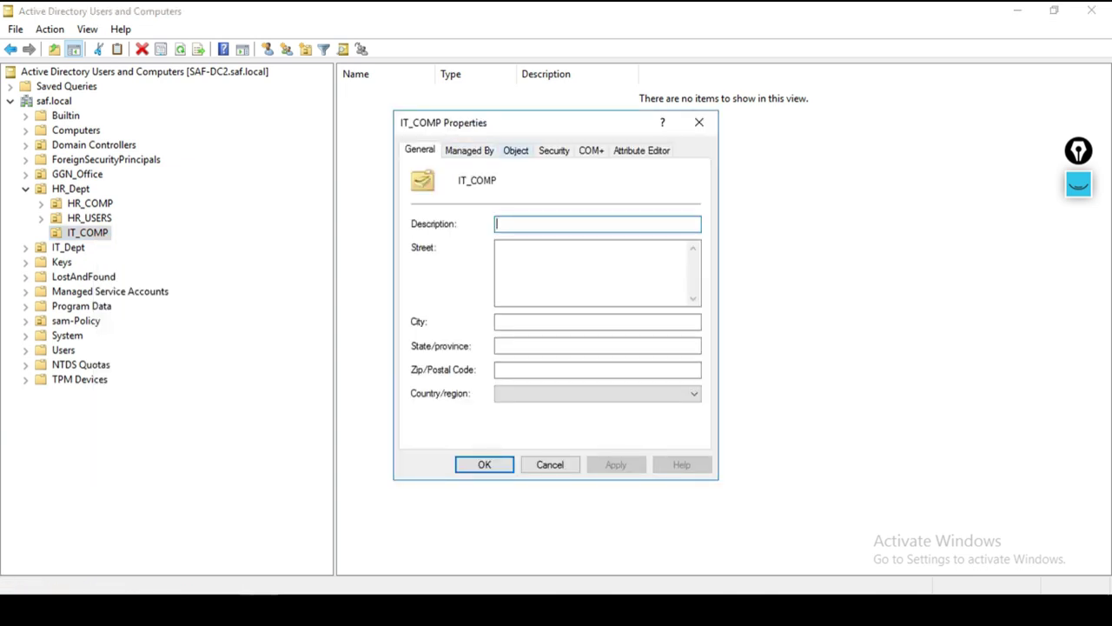
click(515, 150)
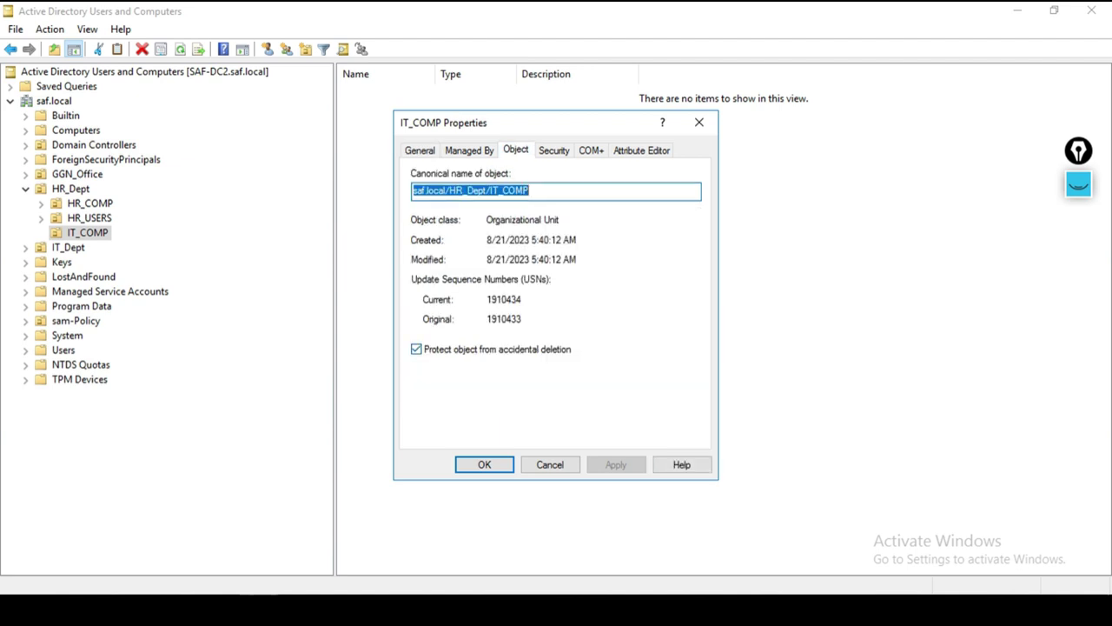
click(416, 348)
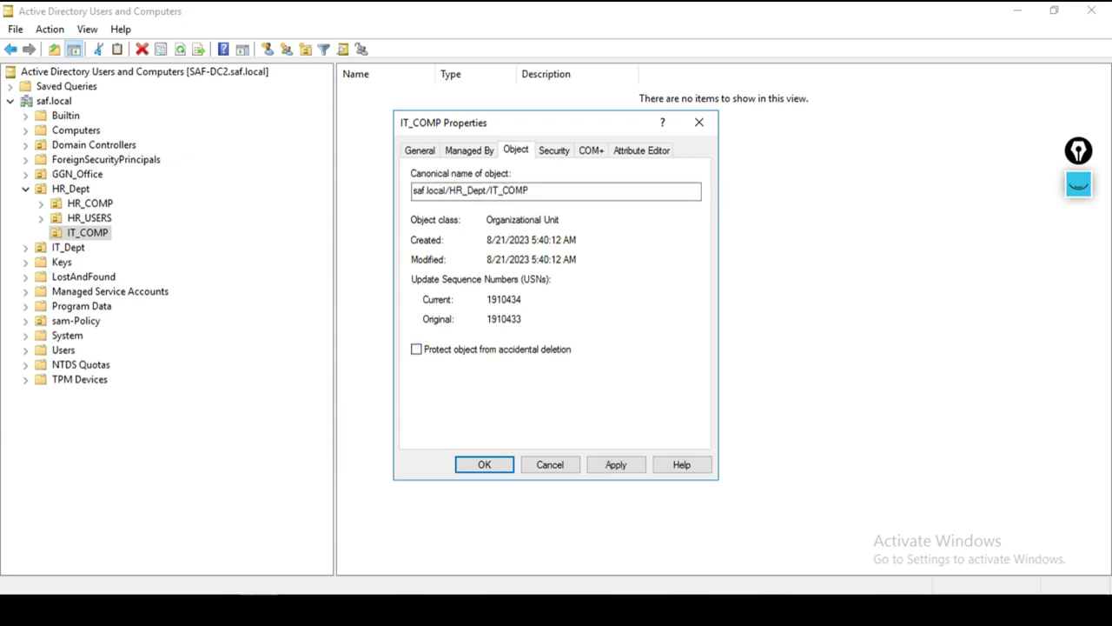
click(615, 464)
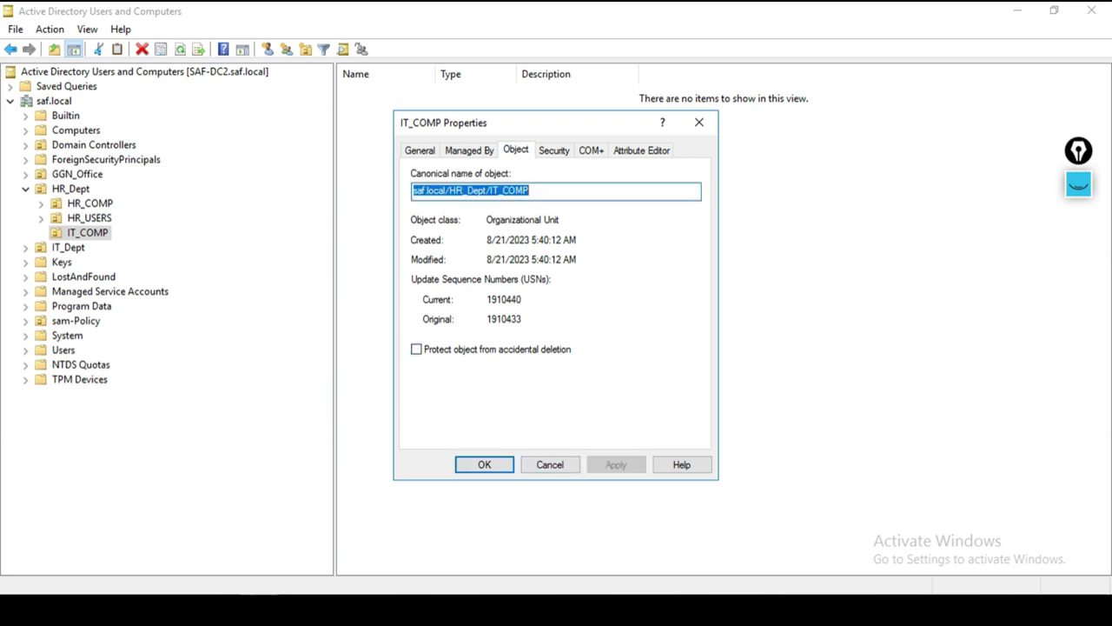
click(484, 464)
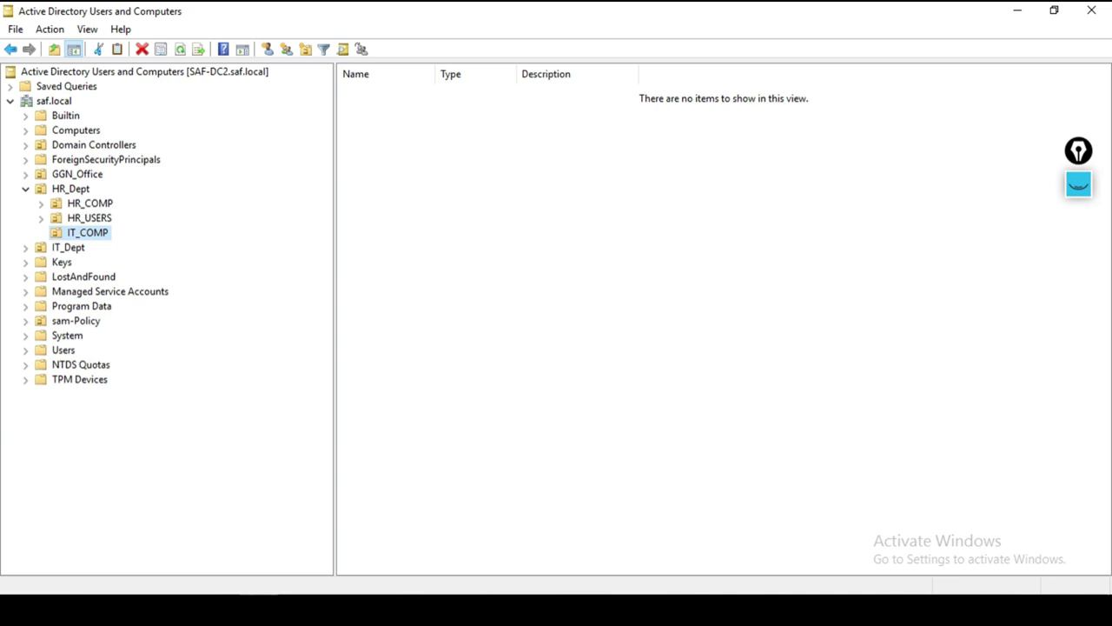
Step: Move IT_COMP into IT_Dept and expand IT_Dept to select it there
right_click(99, 233)
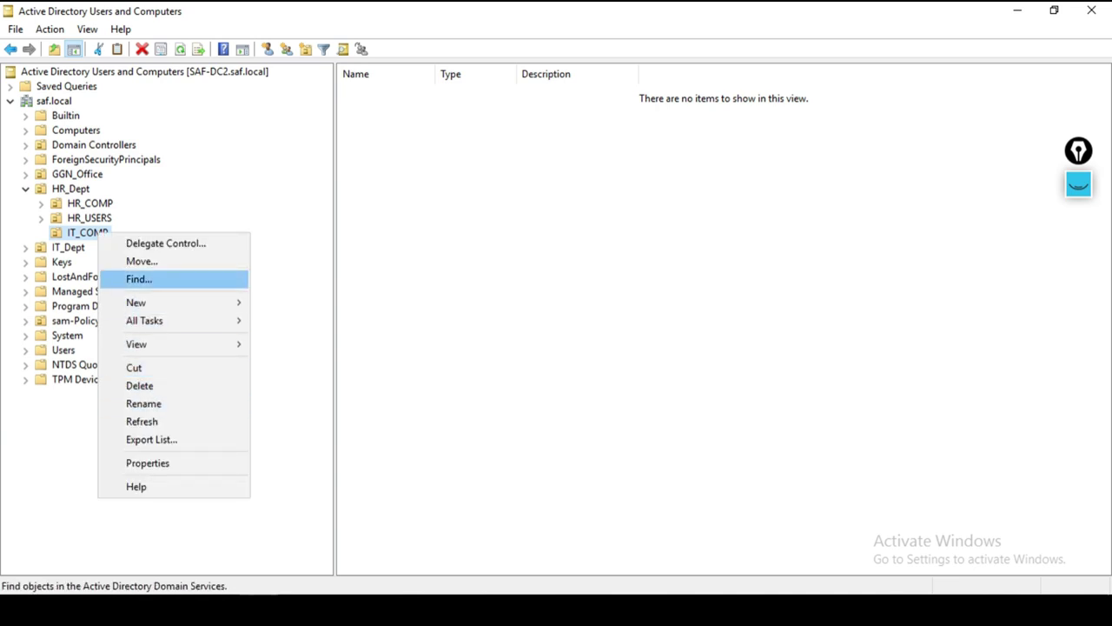
click(142, 260)
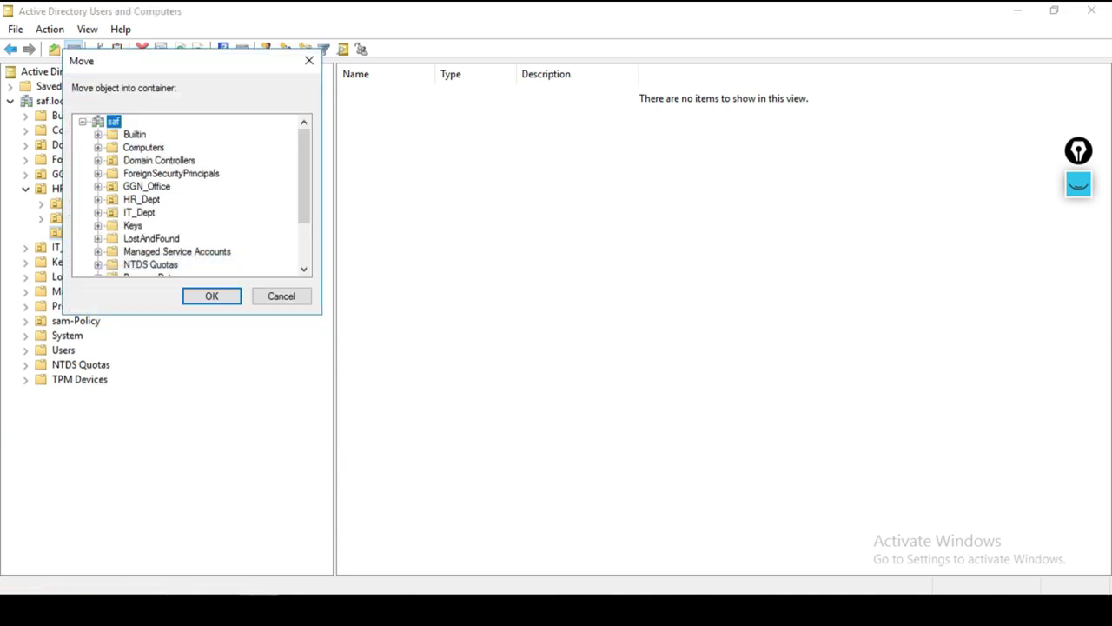
click(139, 213)
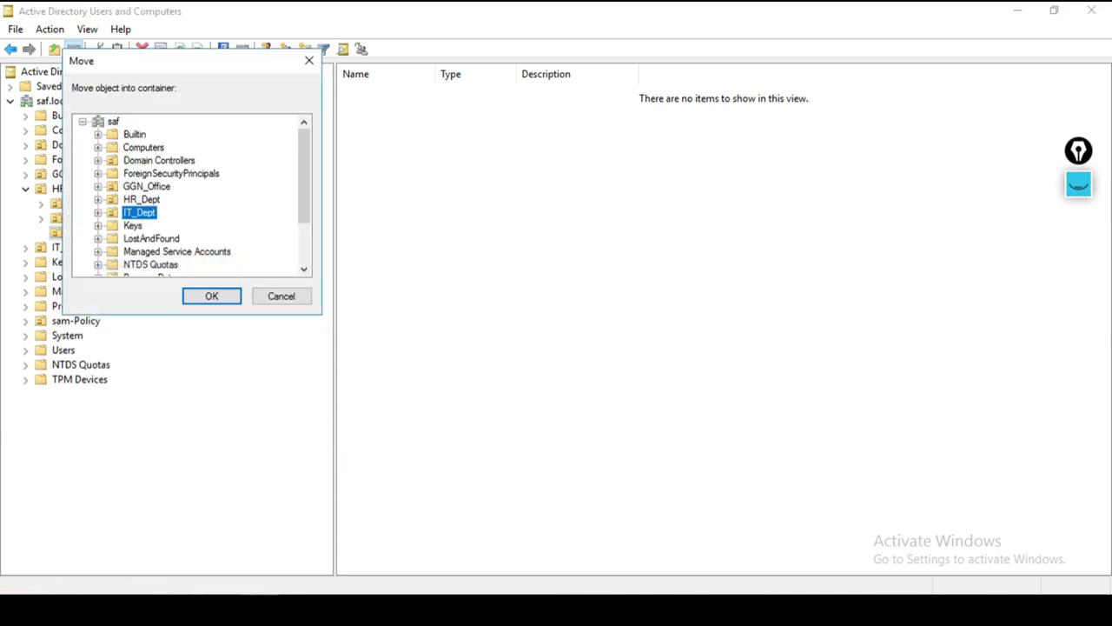
click(211, 296)
click(67, 233)
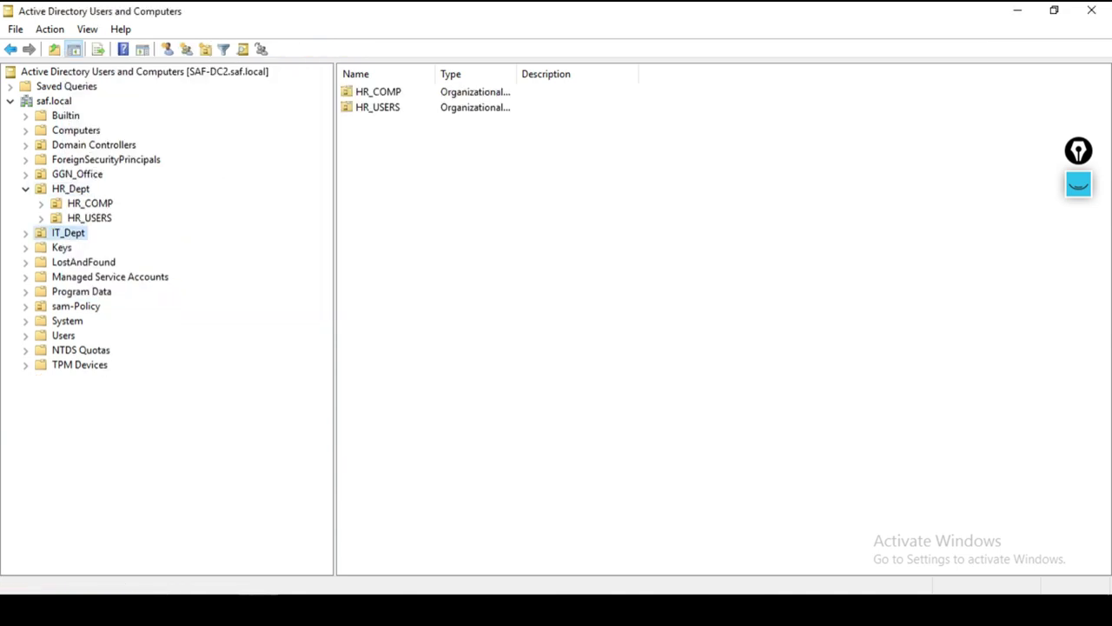
click(25, 233)
click(87, 247)
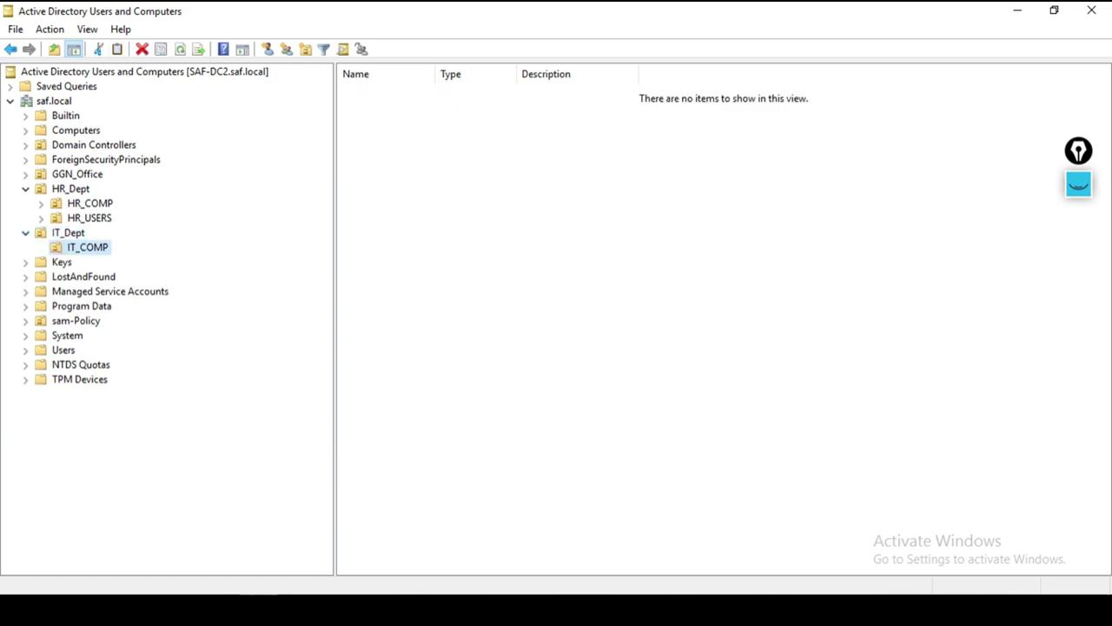
right_click(101, 247)
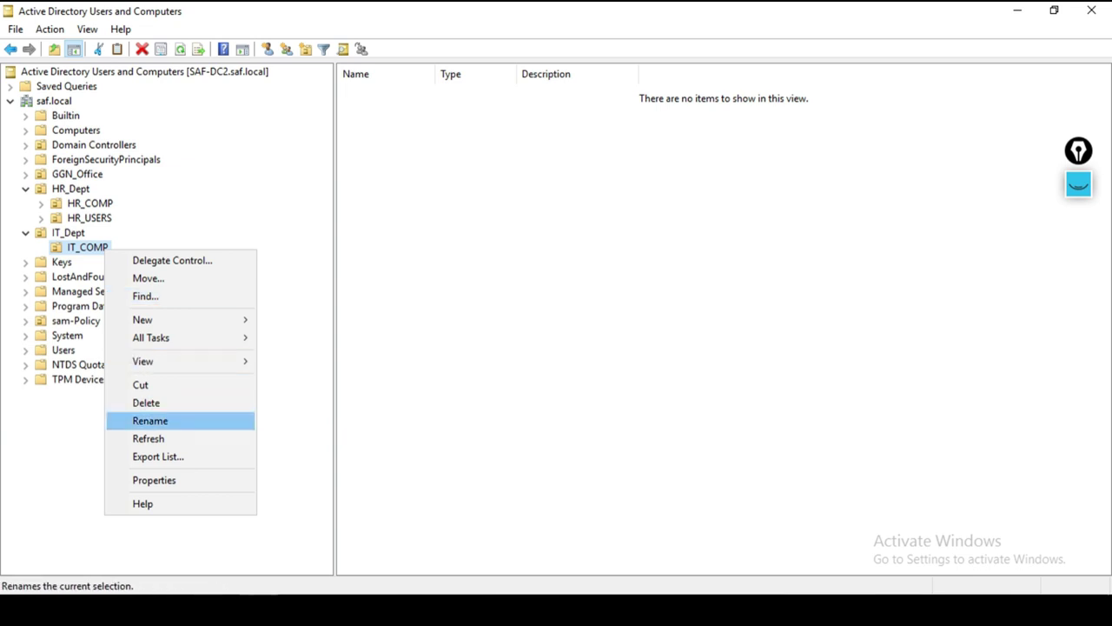
click(148, 403)
click(611, 367)
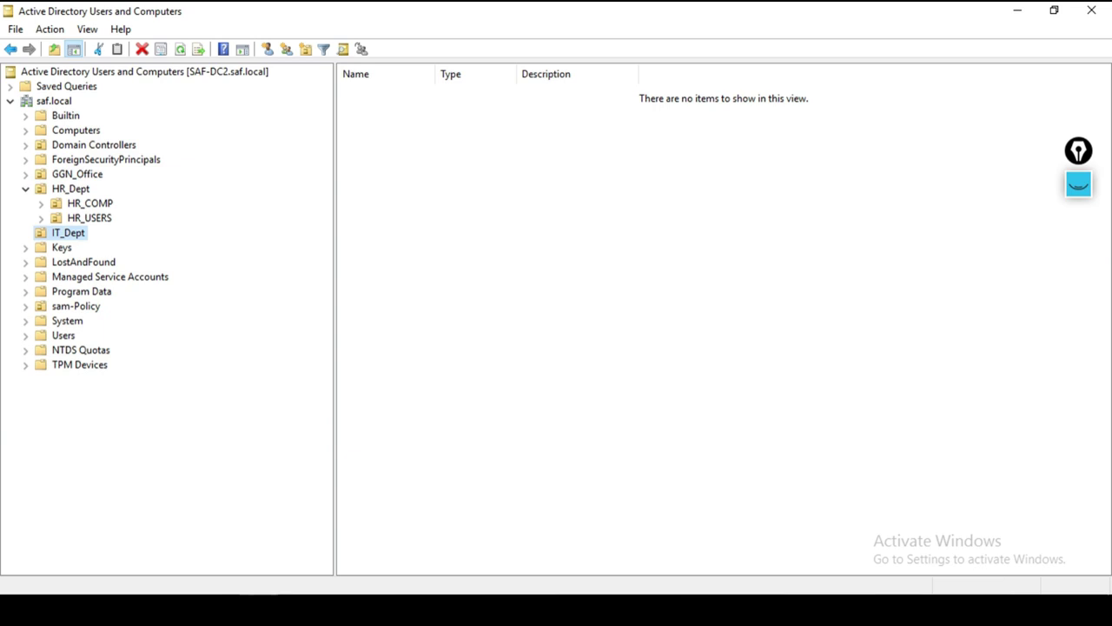
right_click(74, 234)
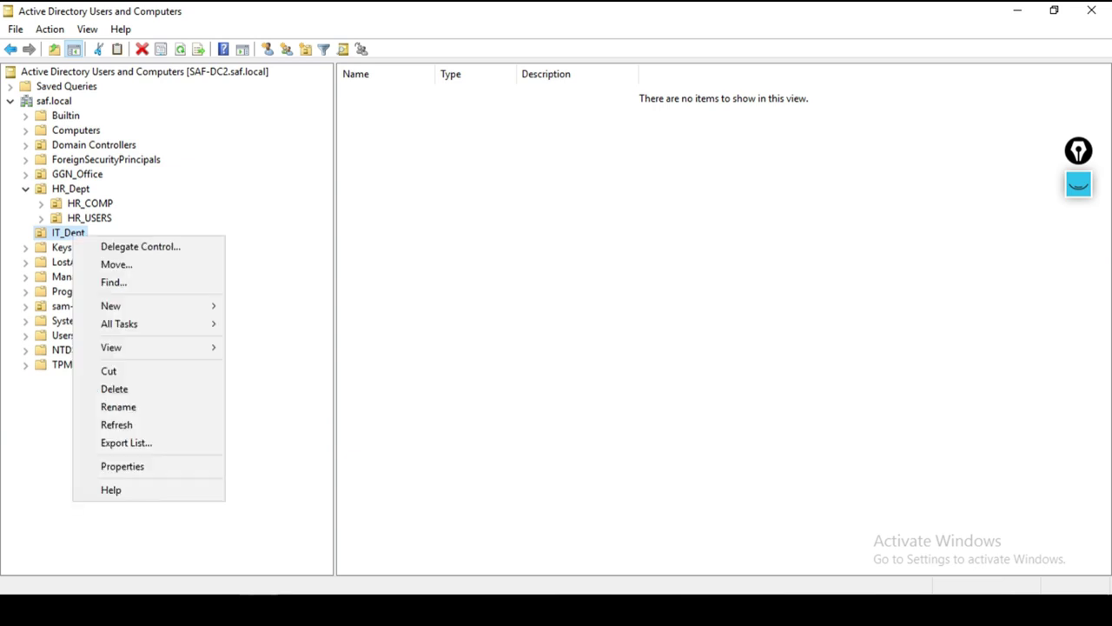
mouse_move(110, 306)
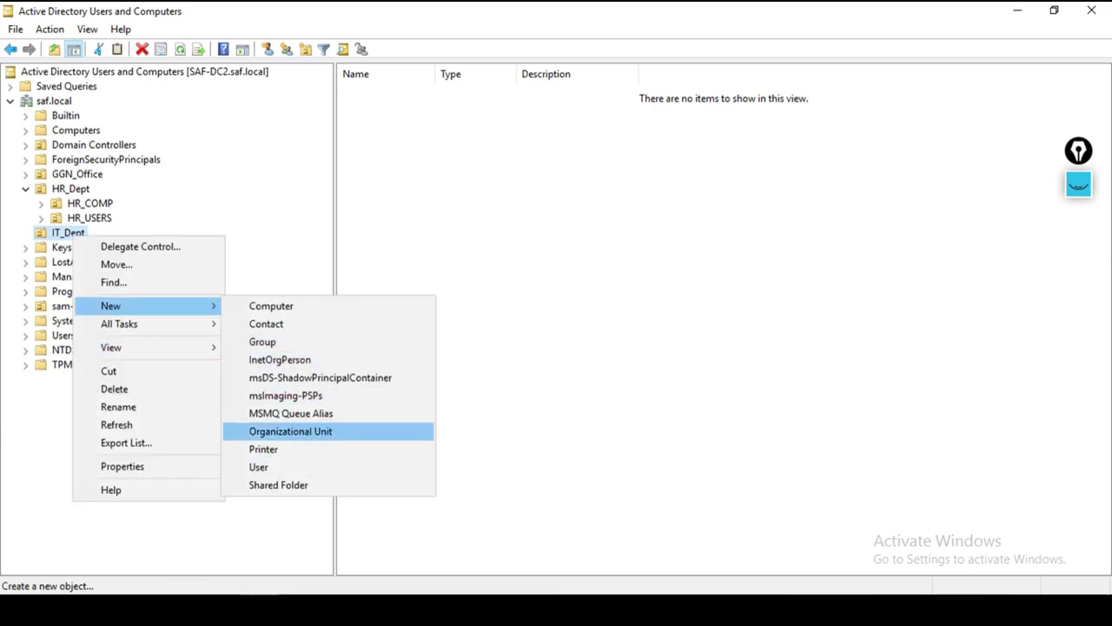
key(Return)
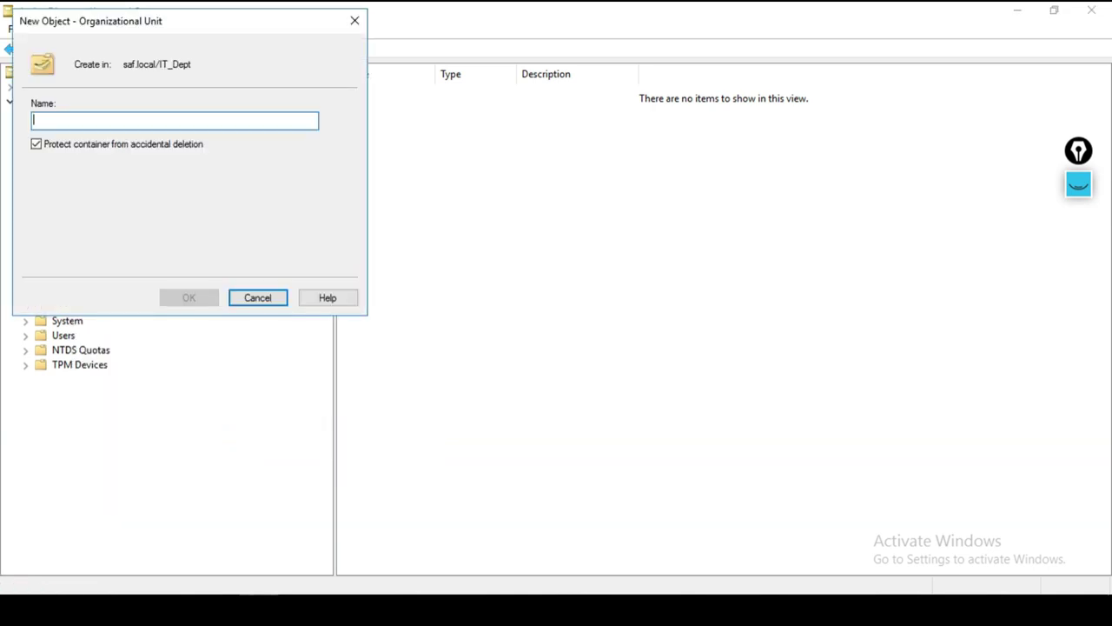
text(IT_C)
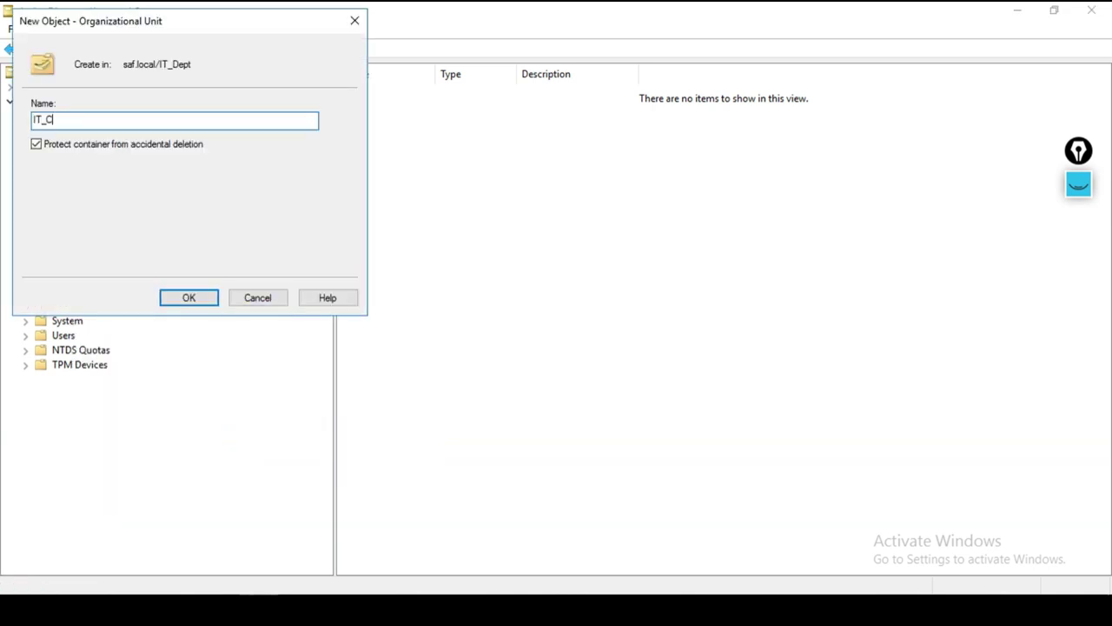
text(OMP)
key(Return)
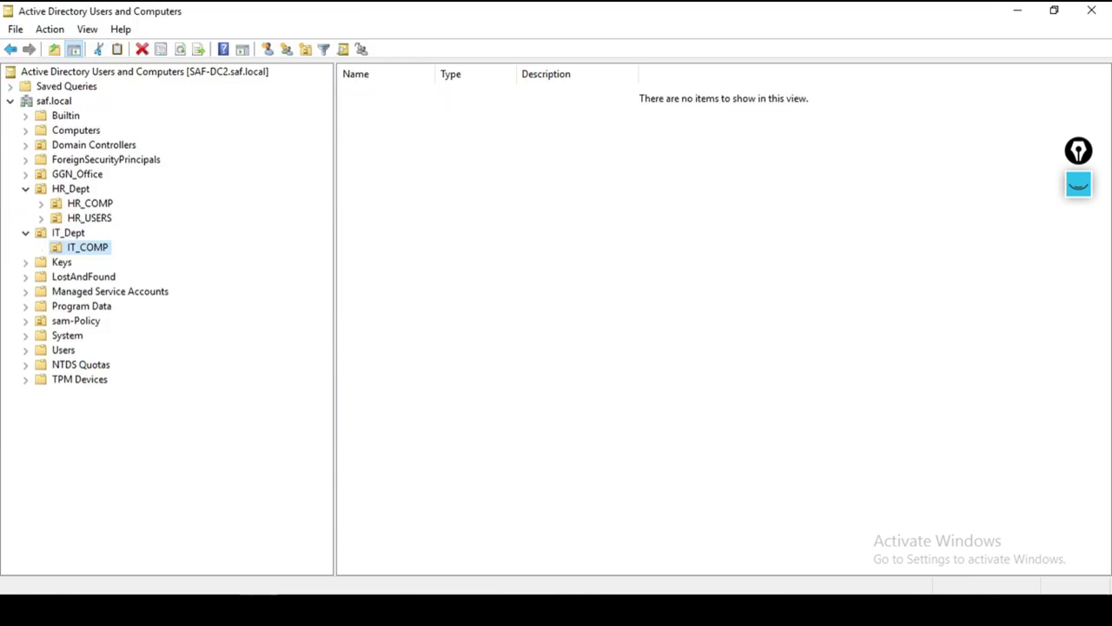
right_click(92, 246)
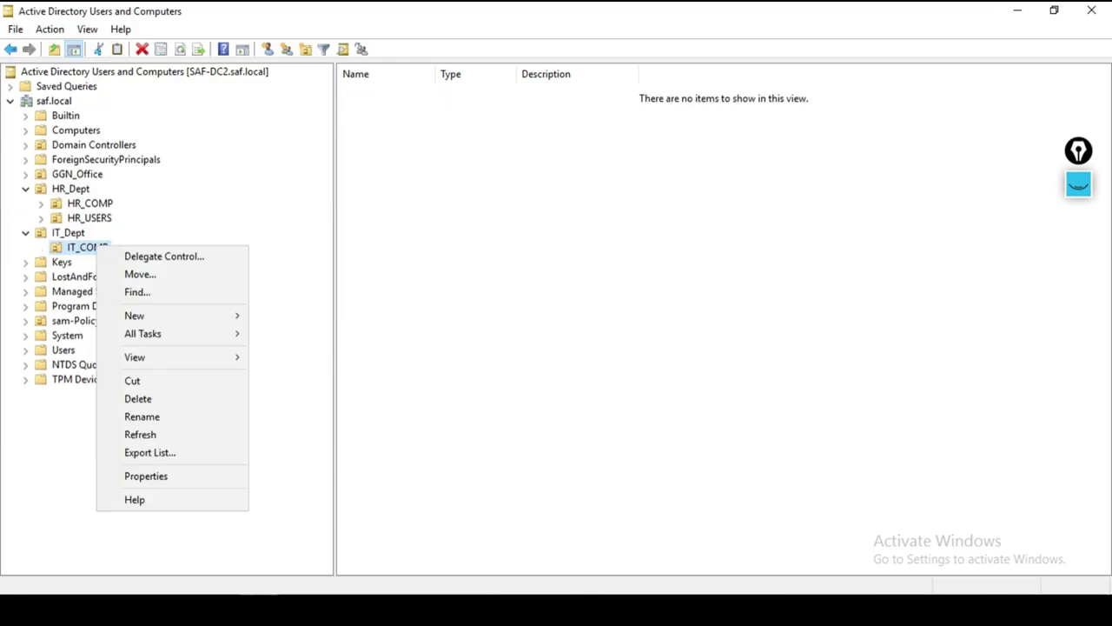
click(146, 475)
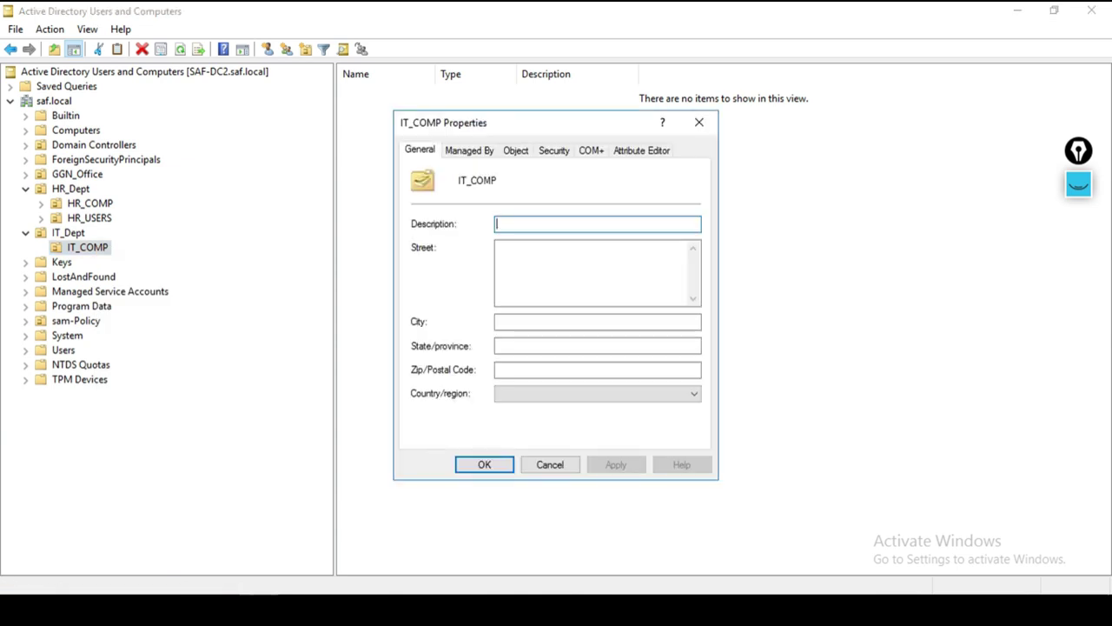
click(591, 150)
click(515, 151)
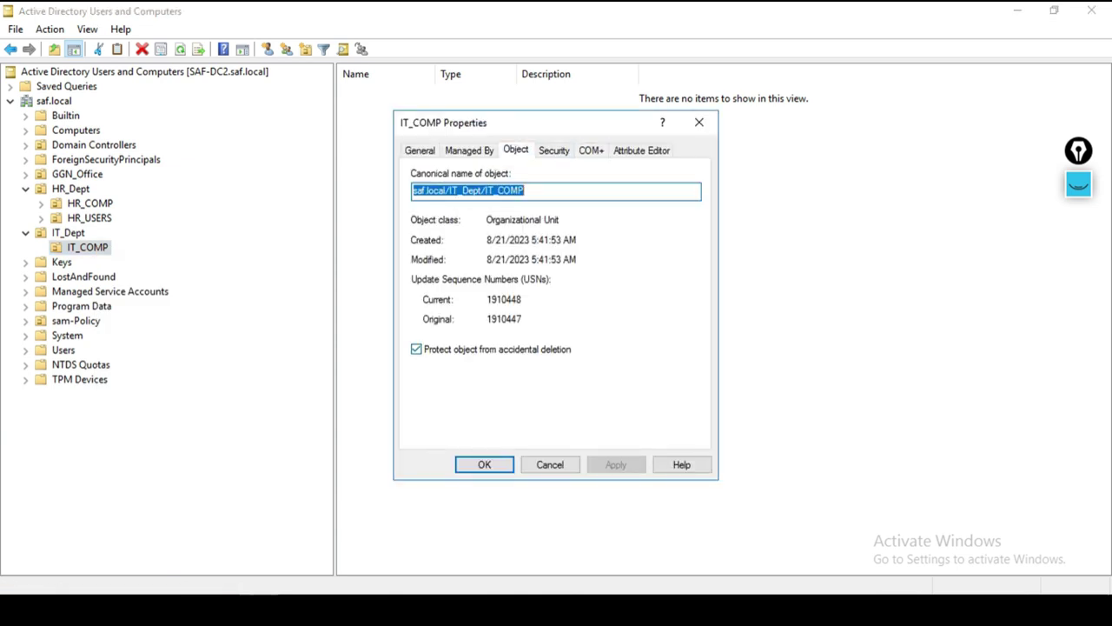
click(549, 464)
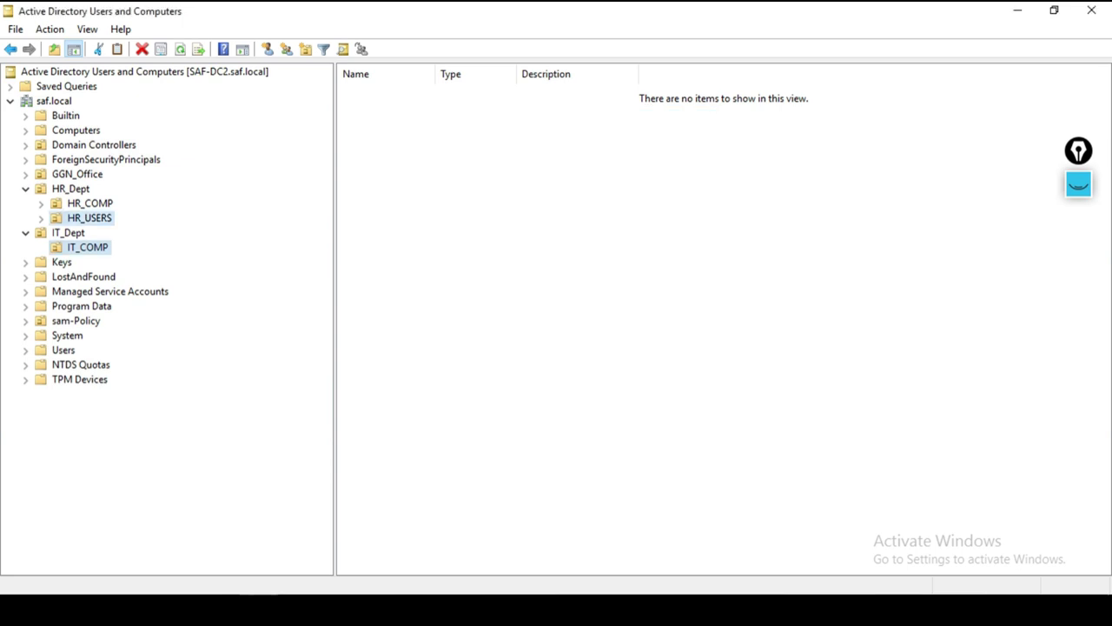
click(90, 218)
Step: Attempt to delete HR_USERS and dismiss the insufficient privileges error
right_click(95, 221)
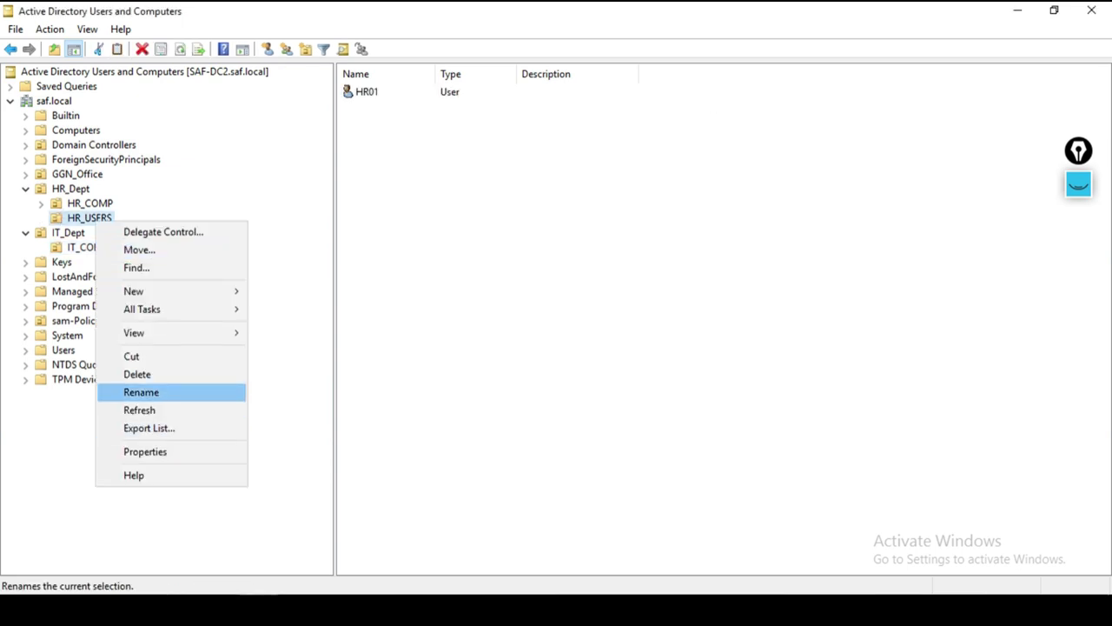
key(Up)
key(Return)
key(Left)
key(Return)
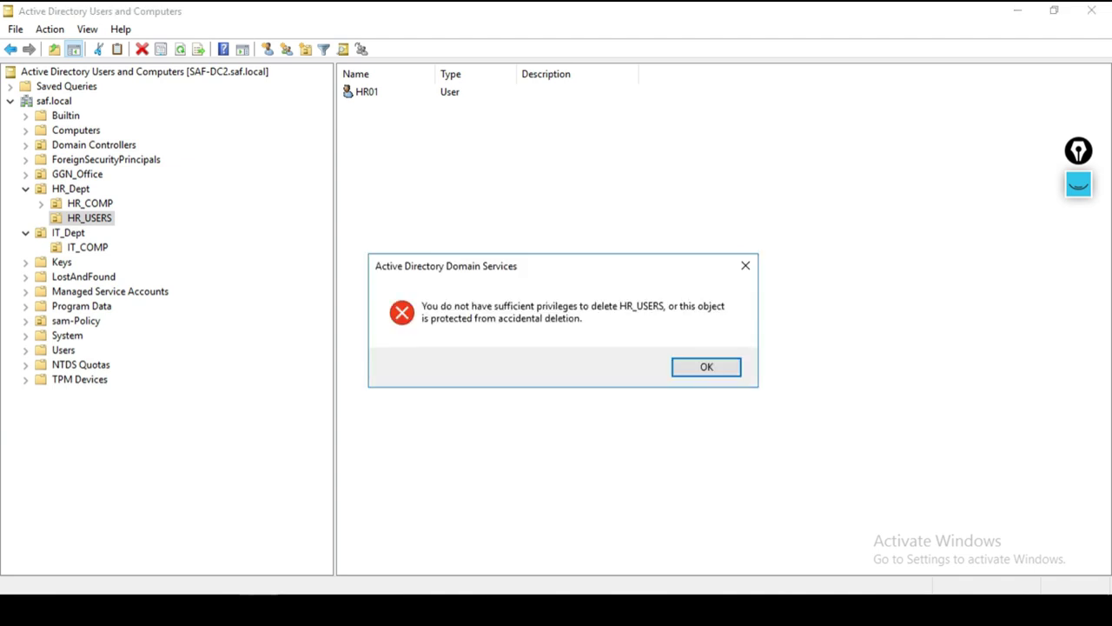
key(Return)
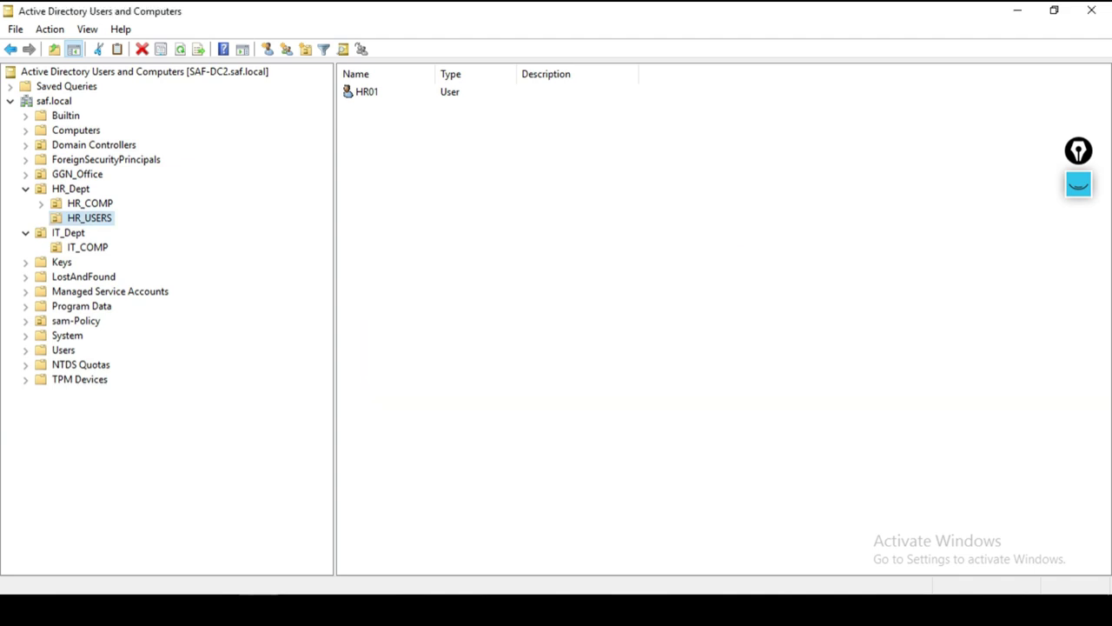
Step: Untick 'Protect object from accidental deletion' on HR_USERS' Object tab and apply
key(shift+F10)
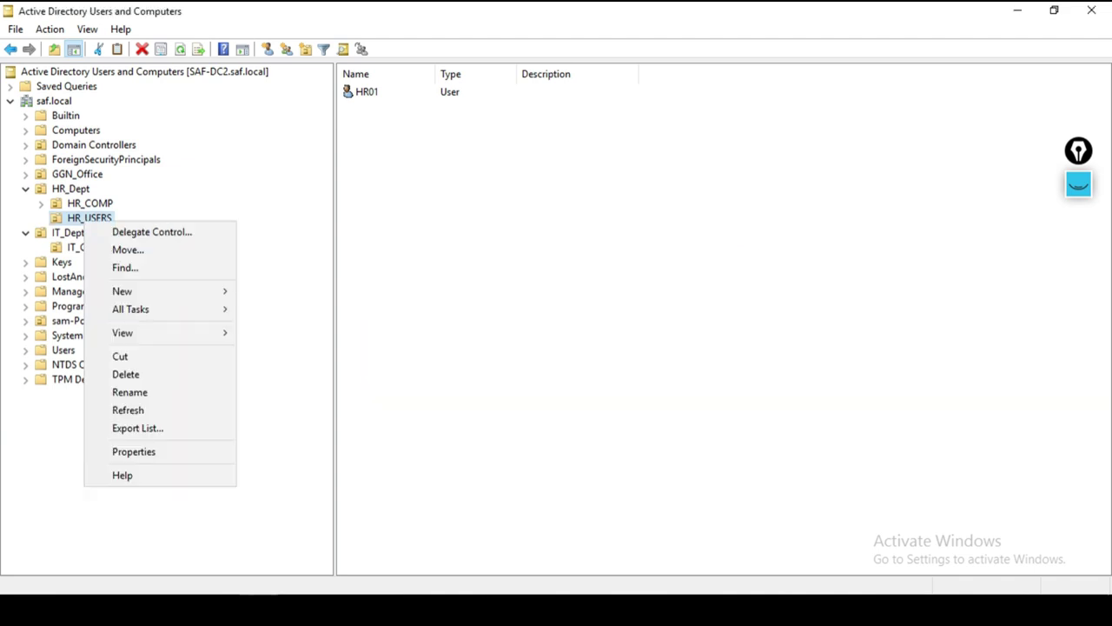
key(Up)
key(Up)
key(Up)
key(Up)
key(Down)
key(Down)
key(Return)
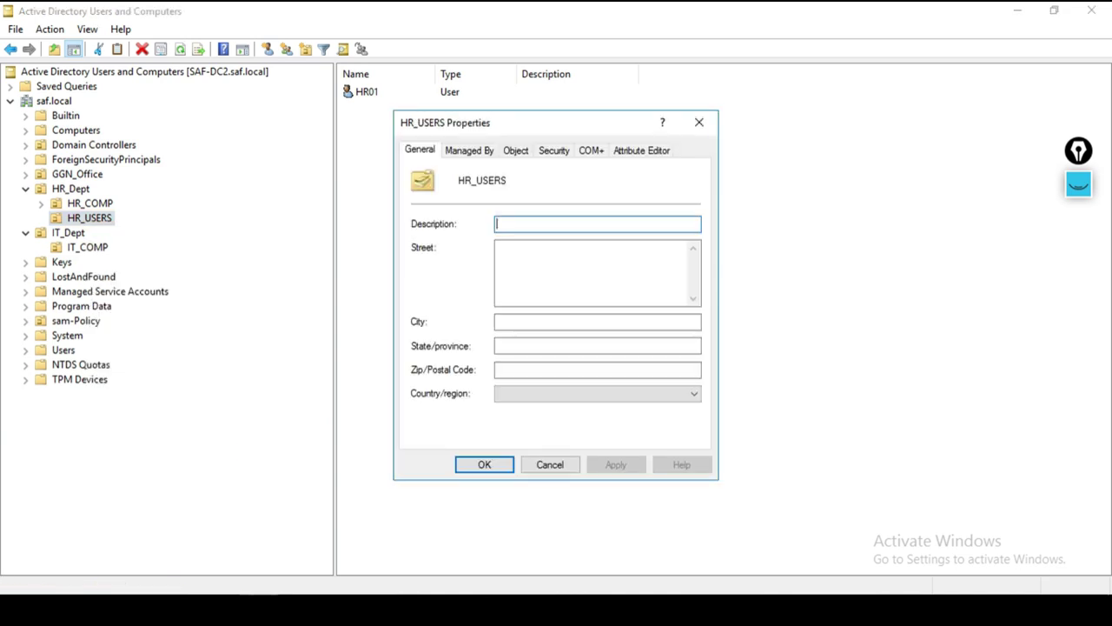
key(ctrl+Tab)
key(ctrl+Tab)
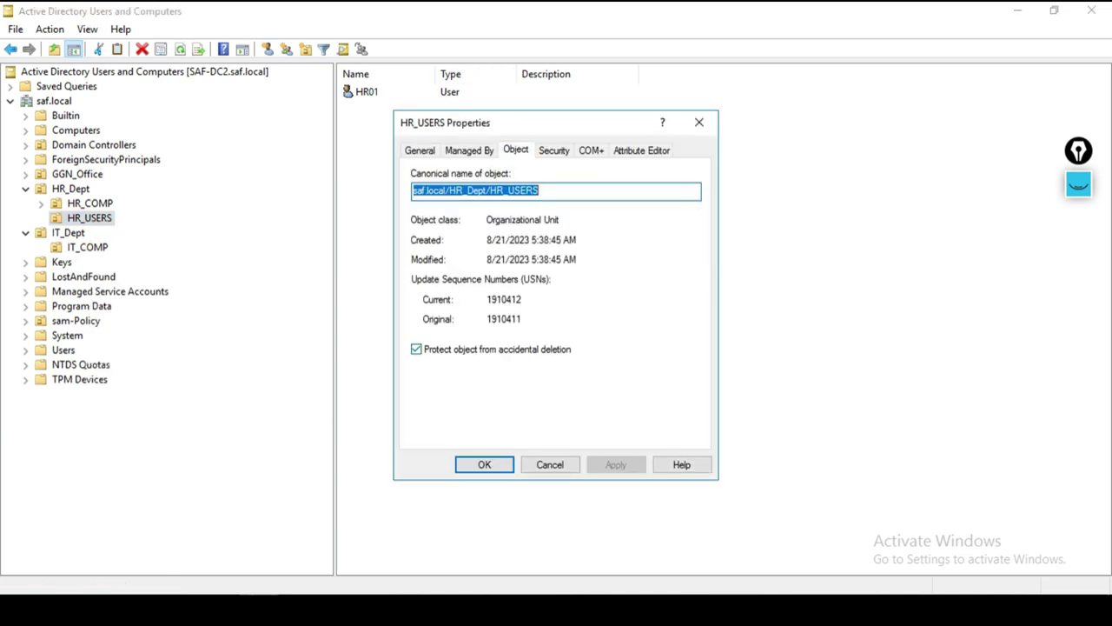
key(Tab)
key(space)
key(Tab)
key(Tab)
key(Tab)
key(space)
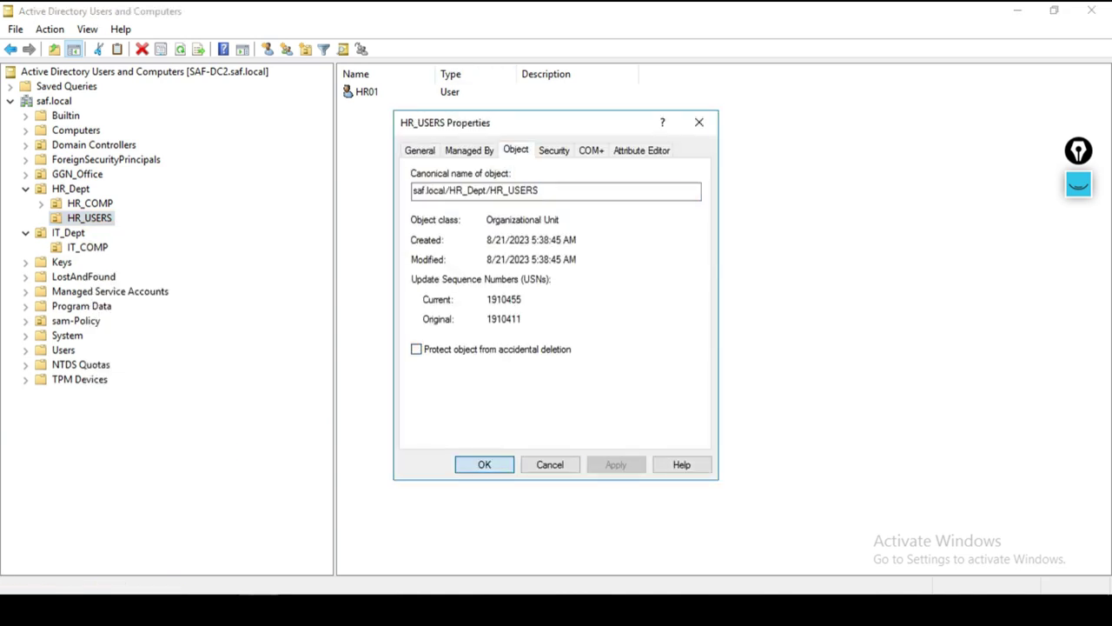
key(Return)
Step: Delete HR_USERS, confirming deletion of the whole subtree including HR01
key(shift+F10)
key(Down)
key(Down)
key(Down)
key(Down)
key(Down)
key(Down)
key(Down)
key(Down)
key(Down)
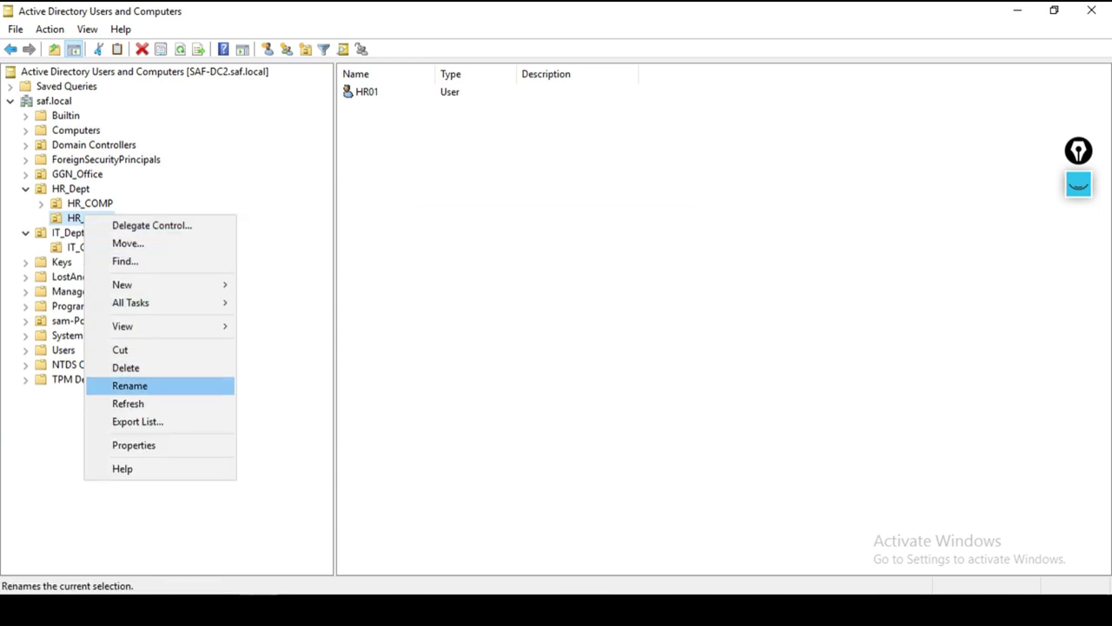
key(Up)
key(Return)
key(Left)
key(Return)
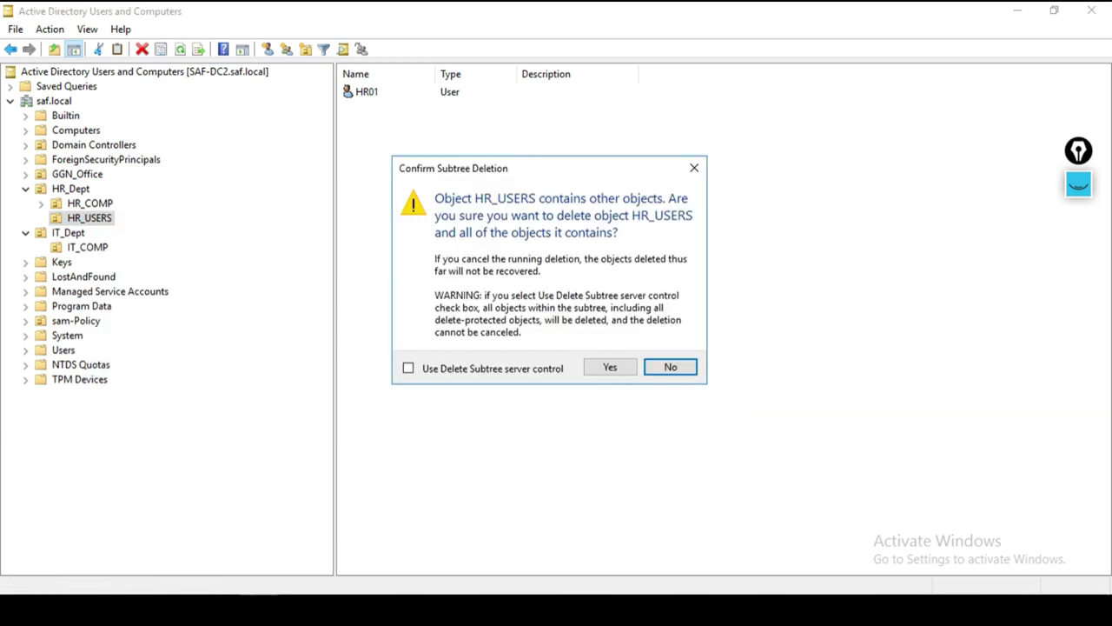
key(Left)
key(Return)
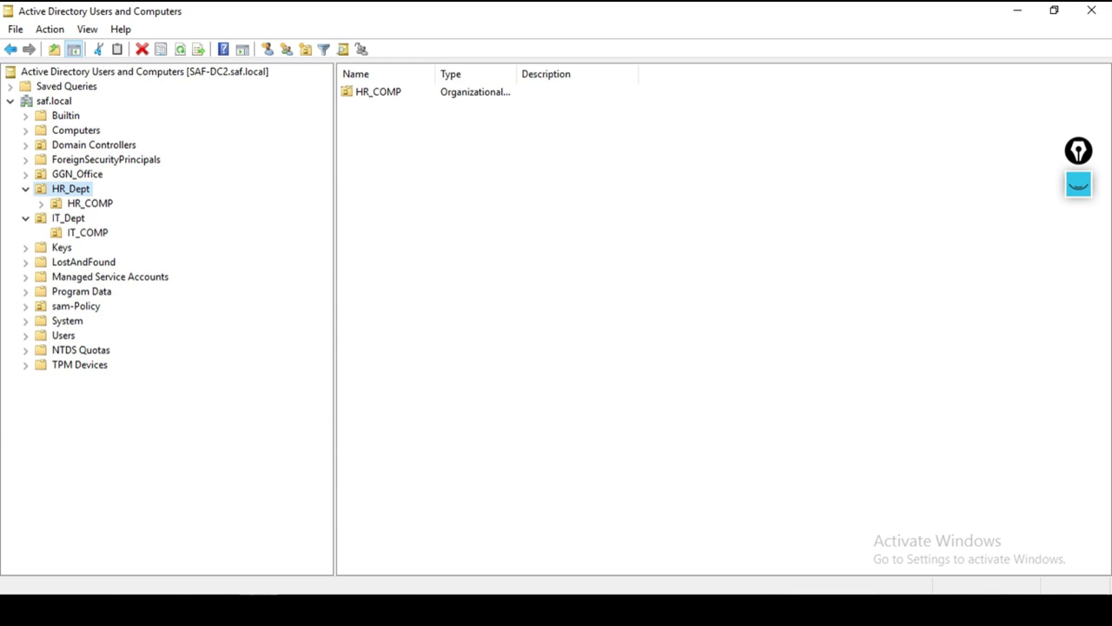
Step: Untick 'Protect object from accidental deletion' on HR_COMP's Object tab and save
right_click(97, 203)
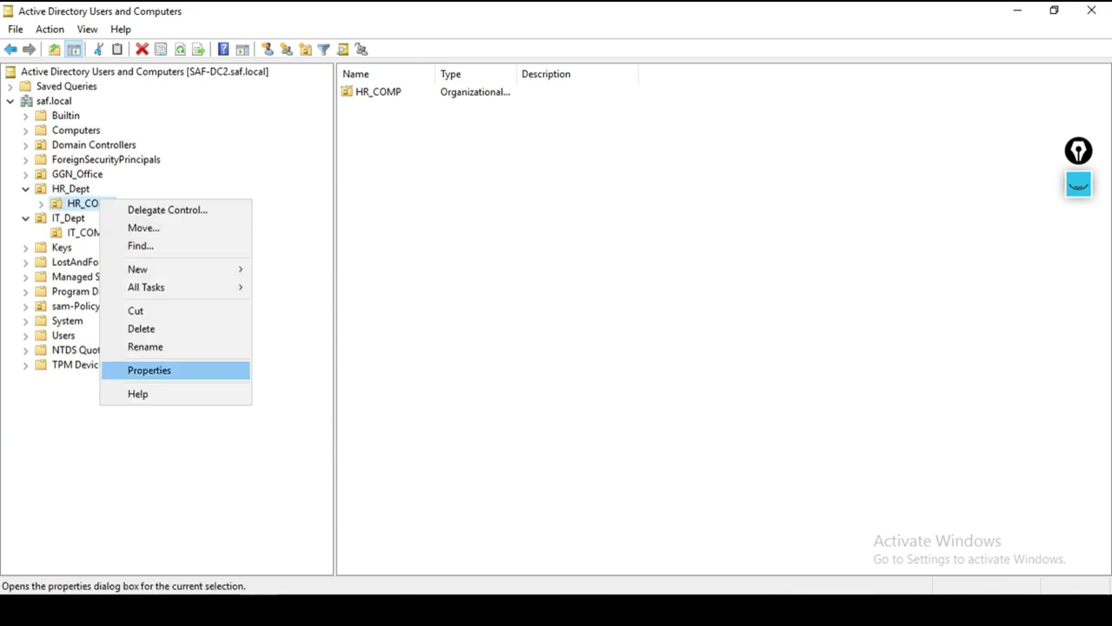
click(148, 371)
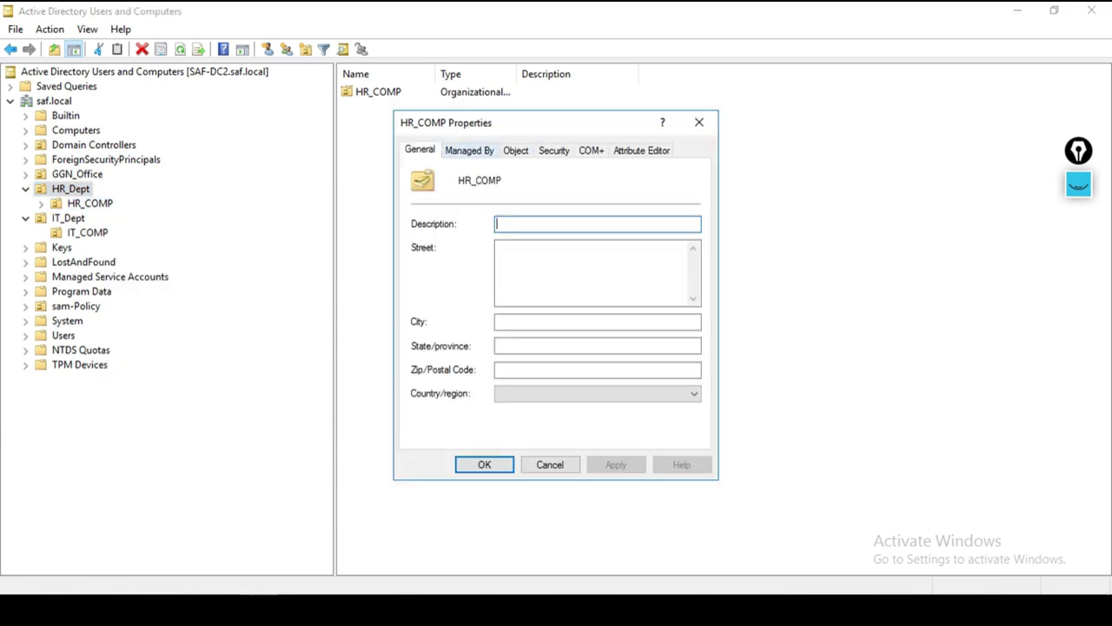
click(516, 150)
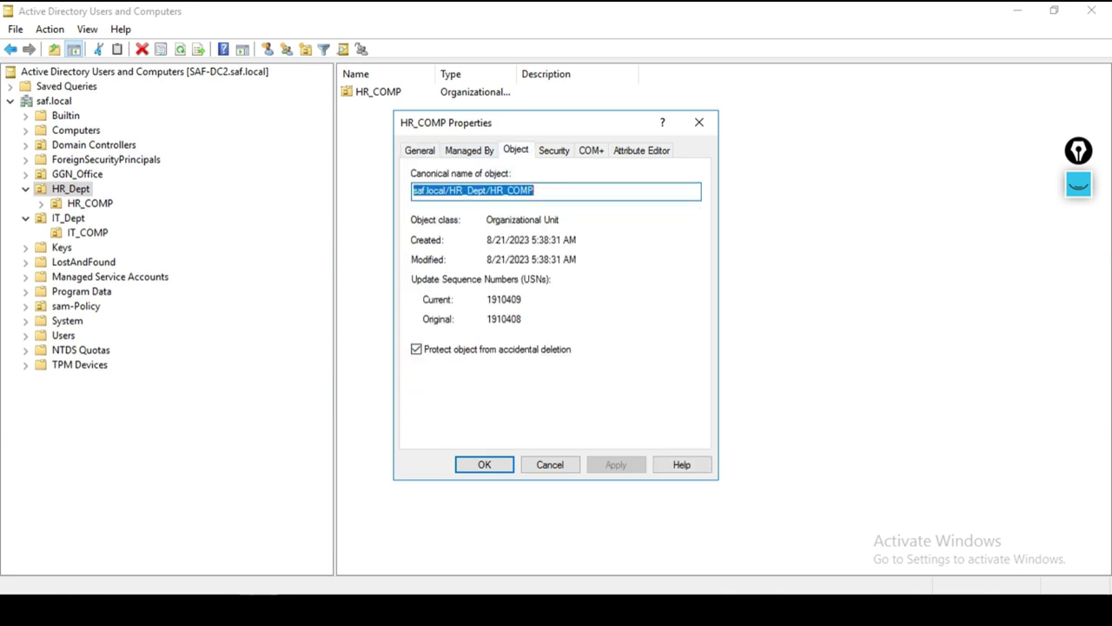
click(416, 348)
key(Return)
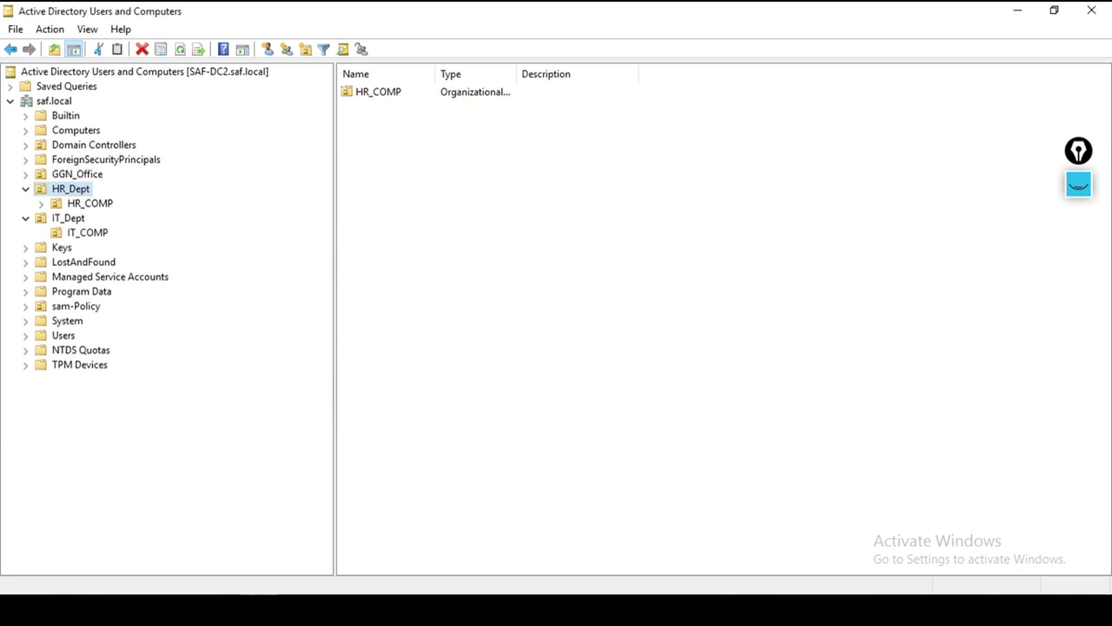
Step: Move HR_COMP into IT_Dept, next to IT_COMP
right_click(87, 206)
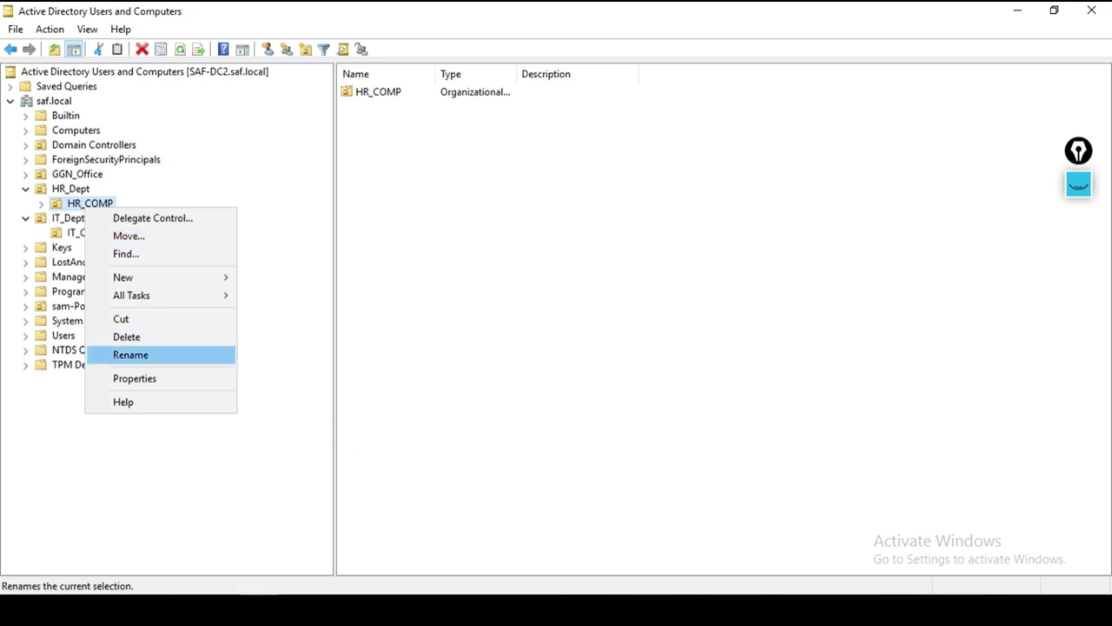
key(Up)
key(Up)
key(Up)
key(Up)
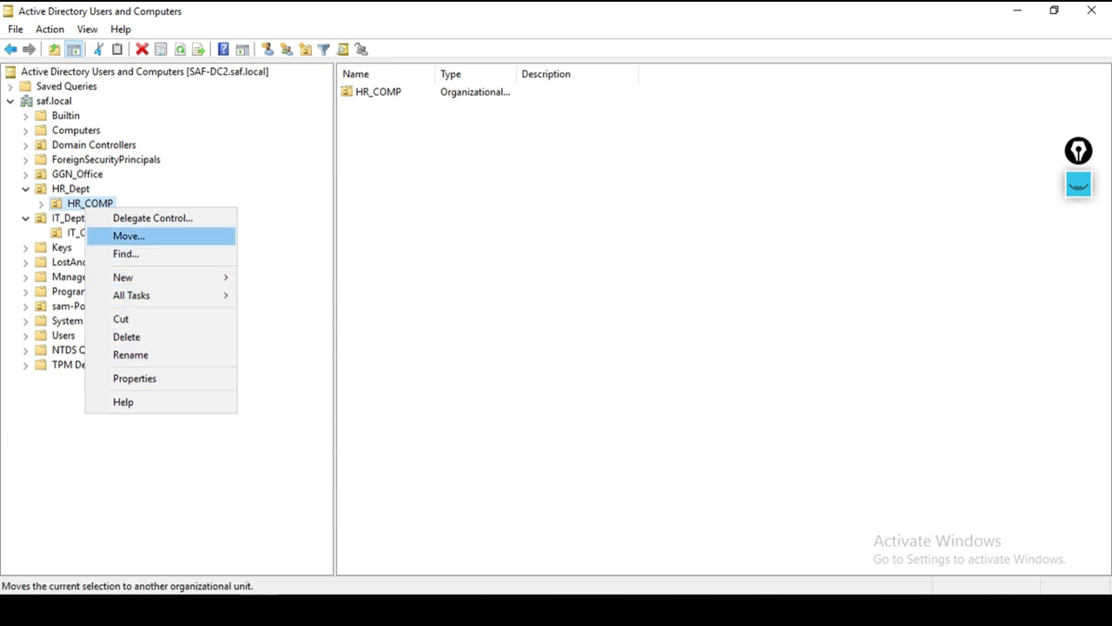
key(Return)
click(139, 213)
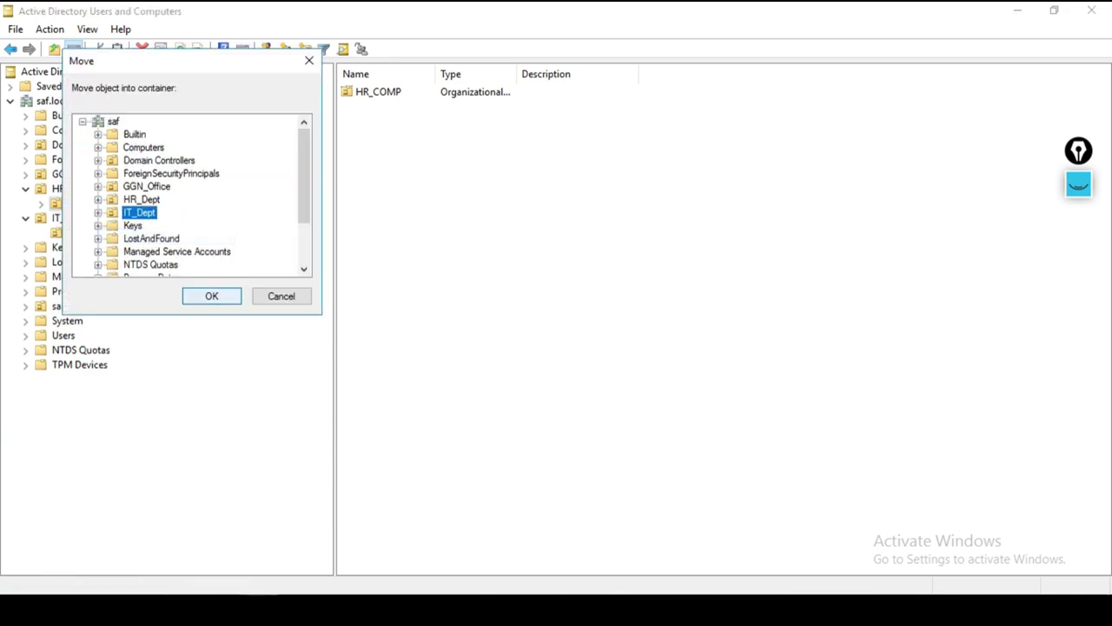
key(Return)
click(87, 232)
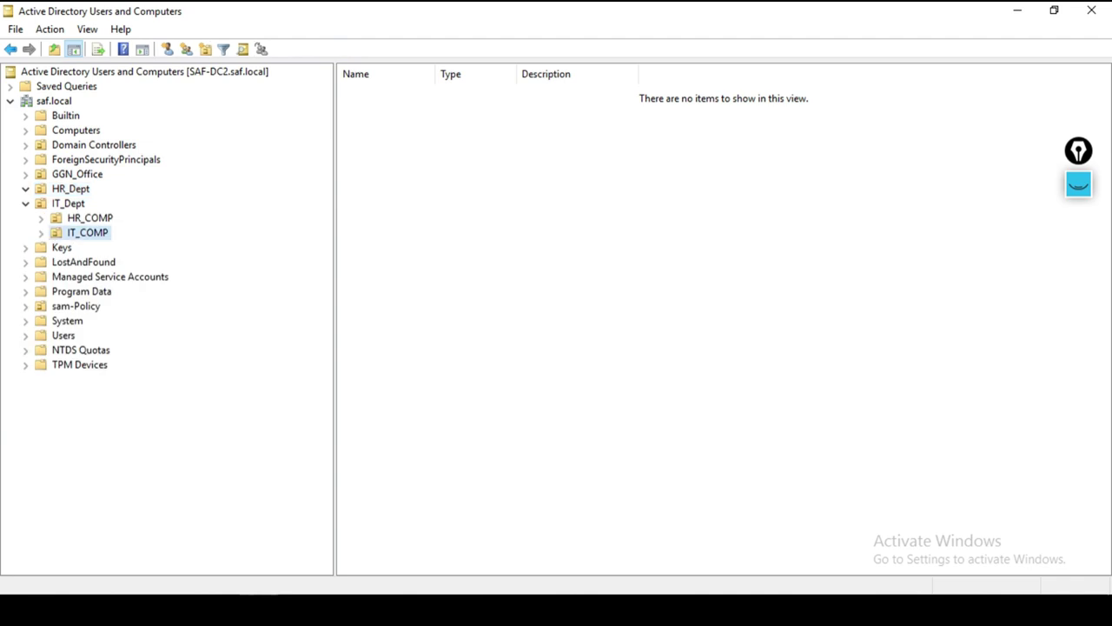
Step: Re-enable 'Protect object from accidental deletion' on HR_COMP's Object tab and save
right_click(80, 236)
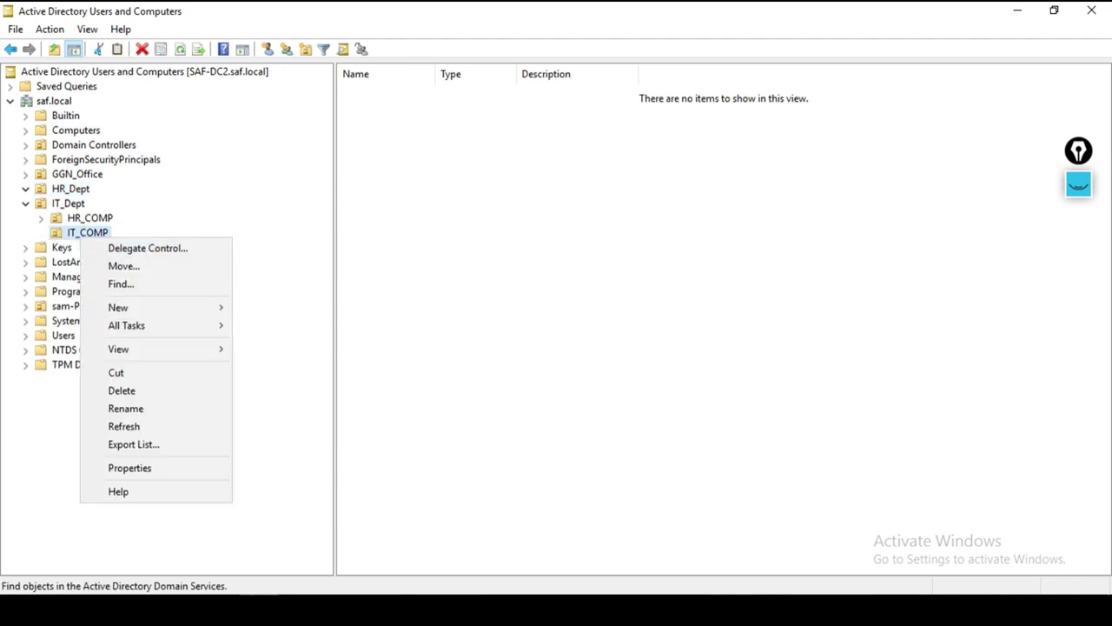
right_click(81, 213)
click(131, 384)
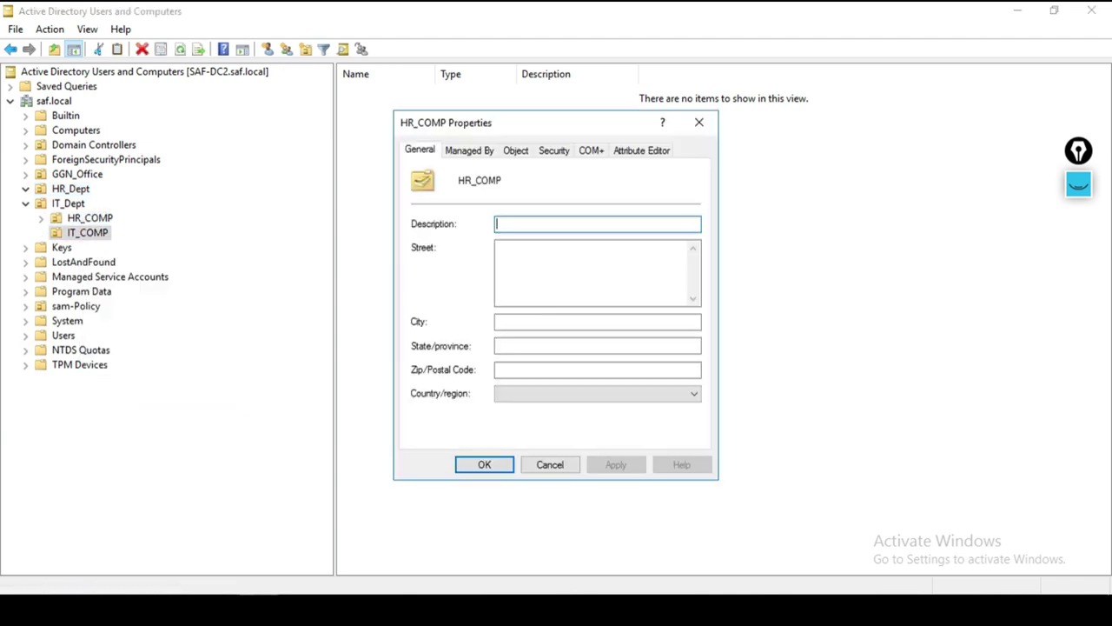
click(515, 150)
click(416, 348)
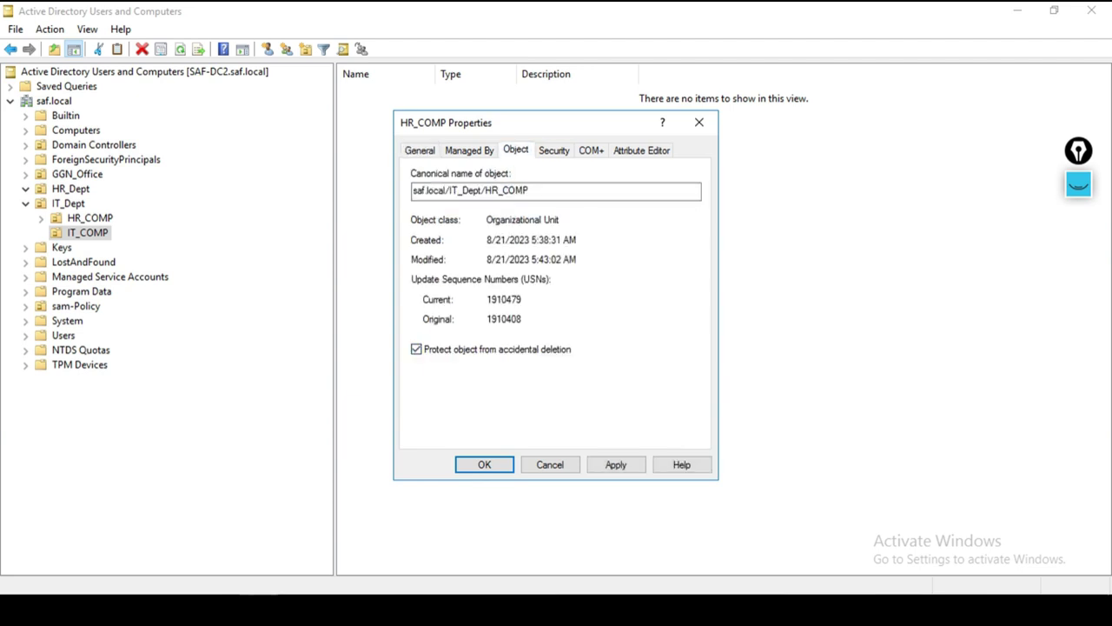
key(Return)
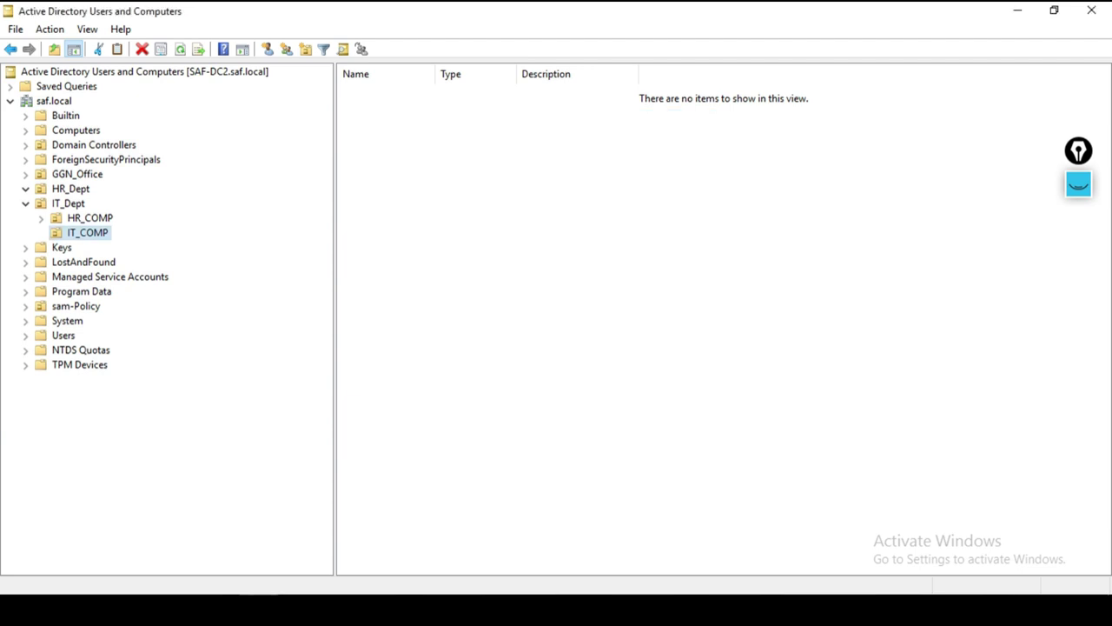
Step: Try deleting protected IT_COMP and dismiss the resulting protection error
right_click(86, 232)
click(130, 384)
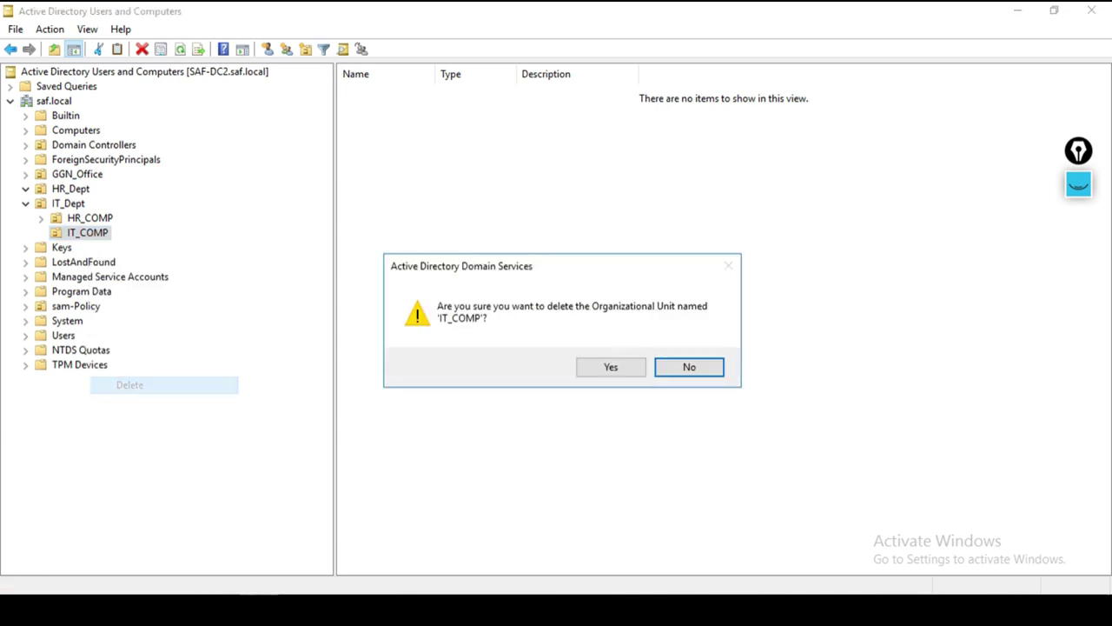
click(611, 366)
click(704, 367)
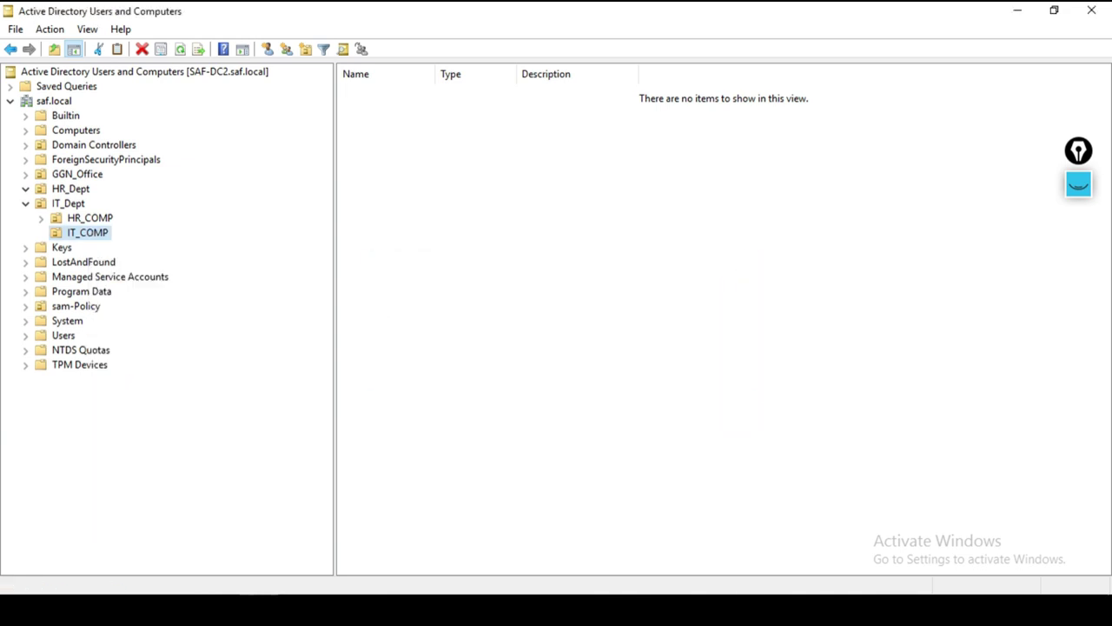